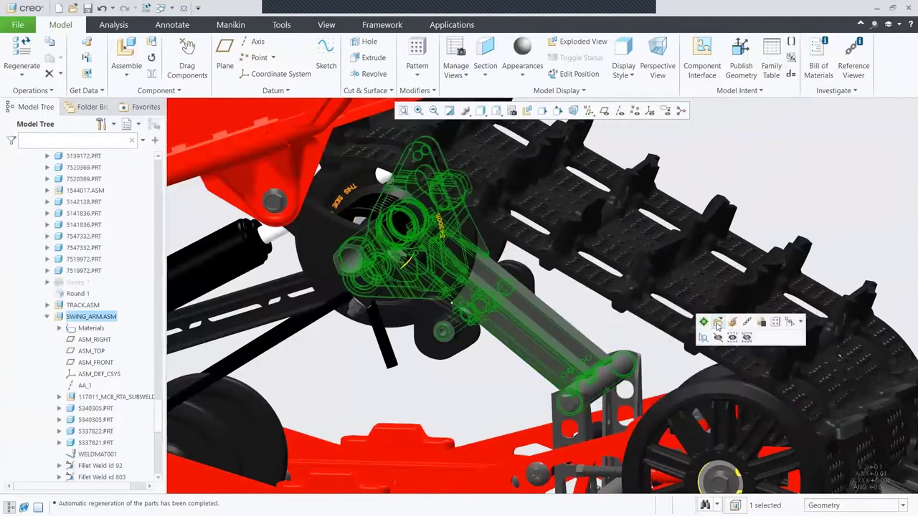
- Open the SWING_ARM assembly in its own window and display it as Shading With Edges
click(718, 322)
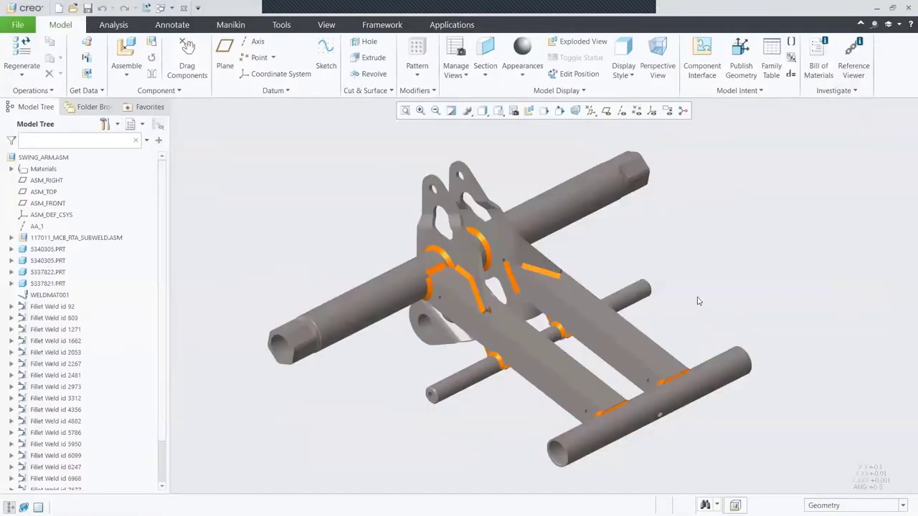
click(482, 112)
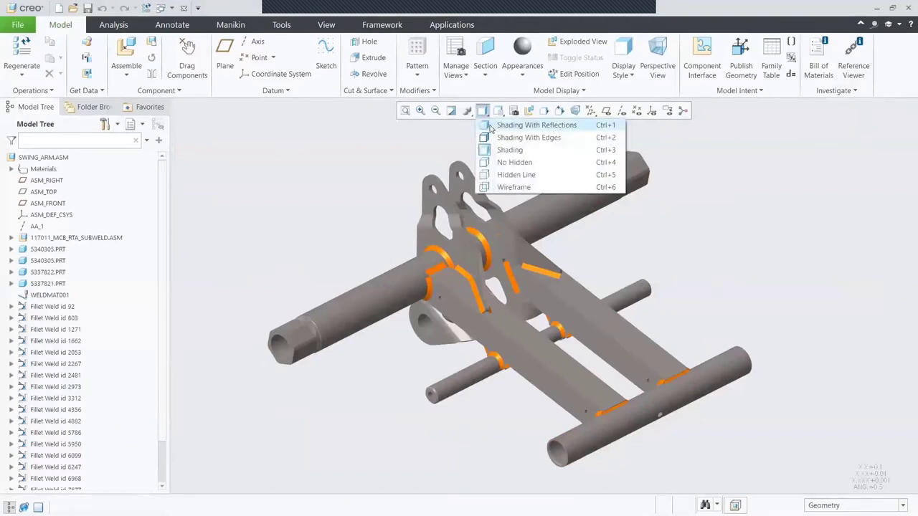
click(535, 137)
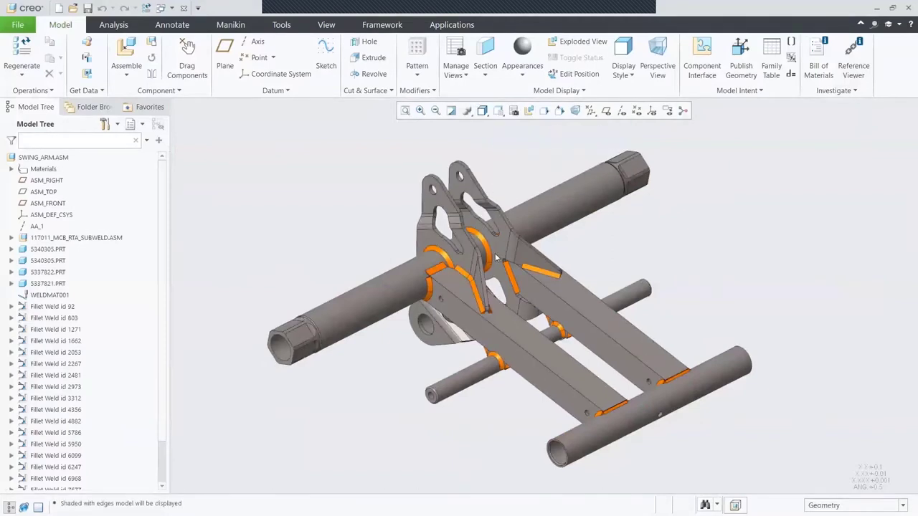
mouse_move(488, 264)
middle_down()
mouse_move(565, 230)
mouse_move(488, 229)
mouse_move(465, 240)
middle_up()
- Close the open model and erase all objects that are not displayed from the session
click(184, 9)
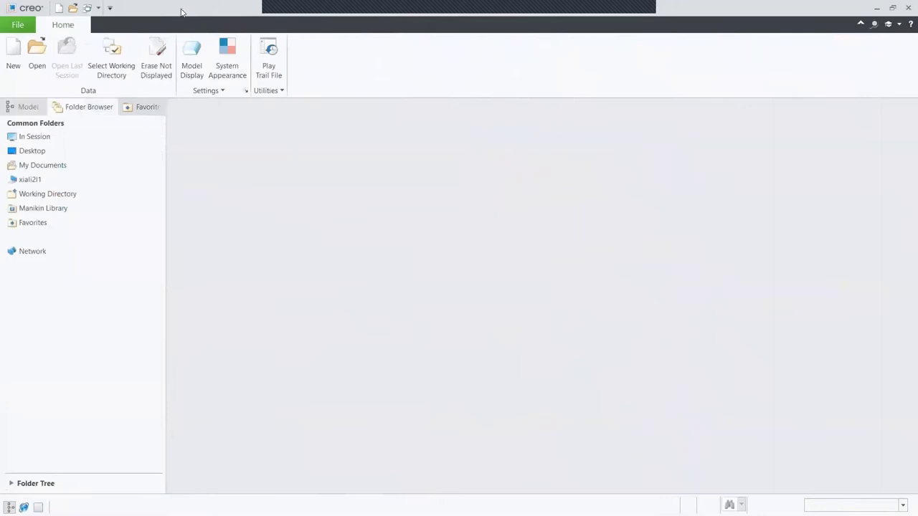
click(159, 51)
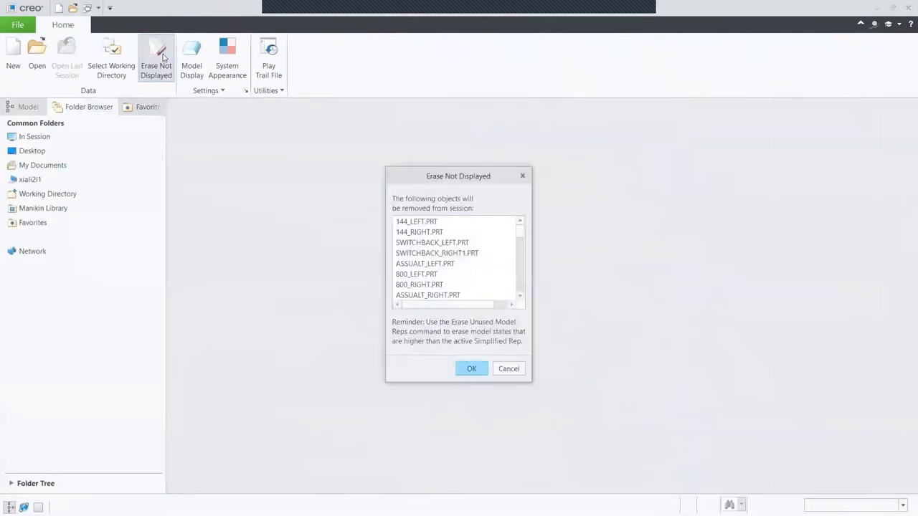
click(473, 369)
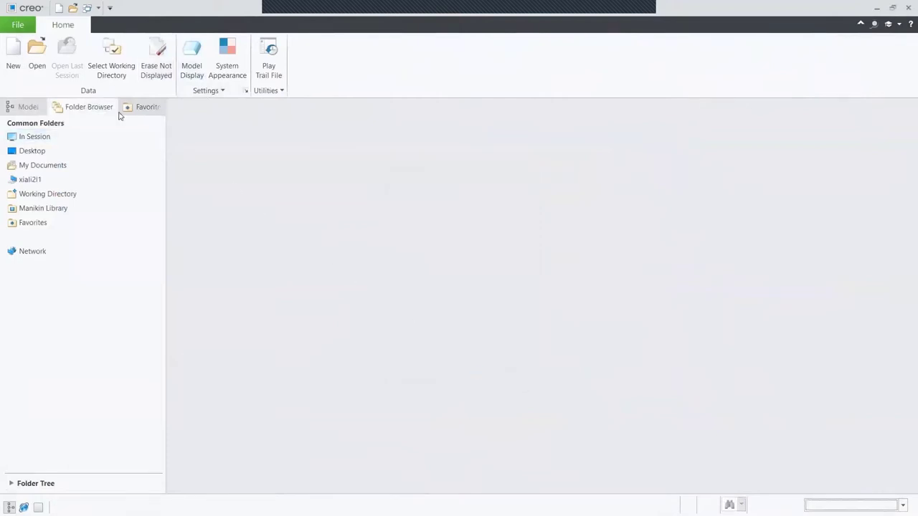
- Find and open primitive_lattice.prt from the Creo6.0_Demo folder and view it in the default orientation
click(34, 57)
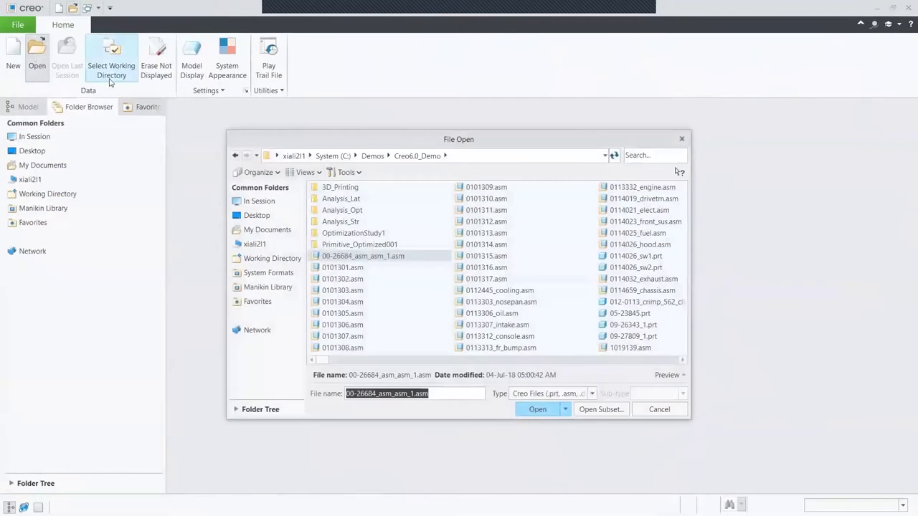
click(626, 155)
text(prim)
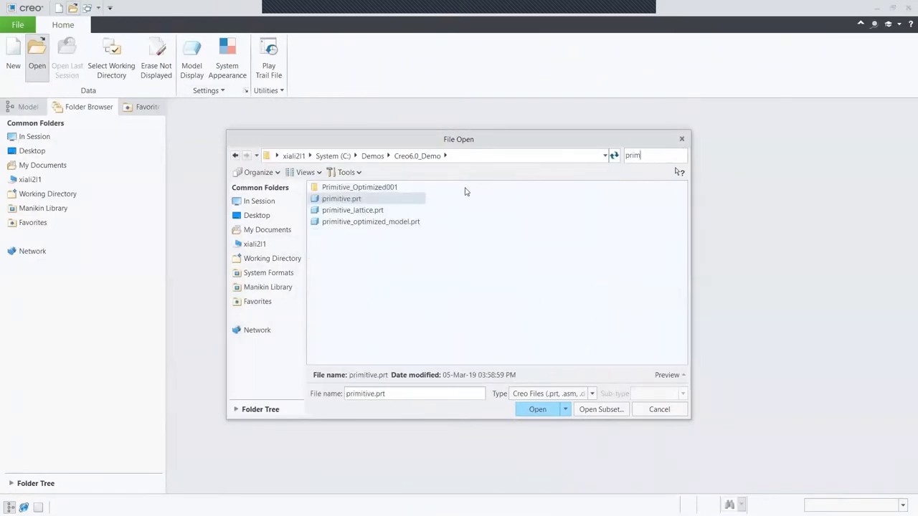
click(369, 211)
click(536, 409)
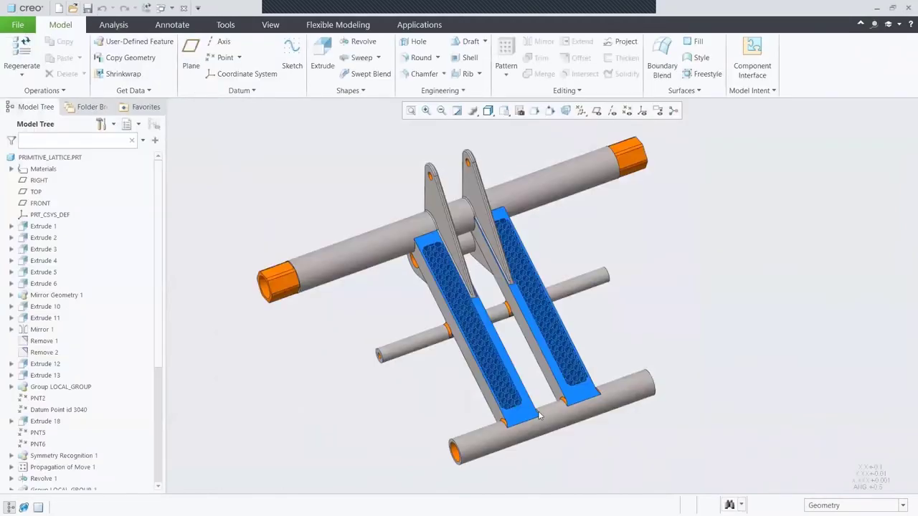
mouse_move(505, 307)
middle_down()
mouse_move(493, 340)
mouse_move(588, 266)
mouse_move(622, 276)
mouse_move(499, 331)
middle_up()
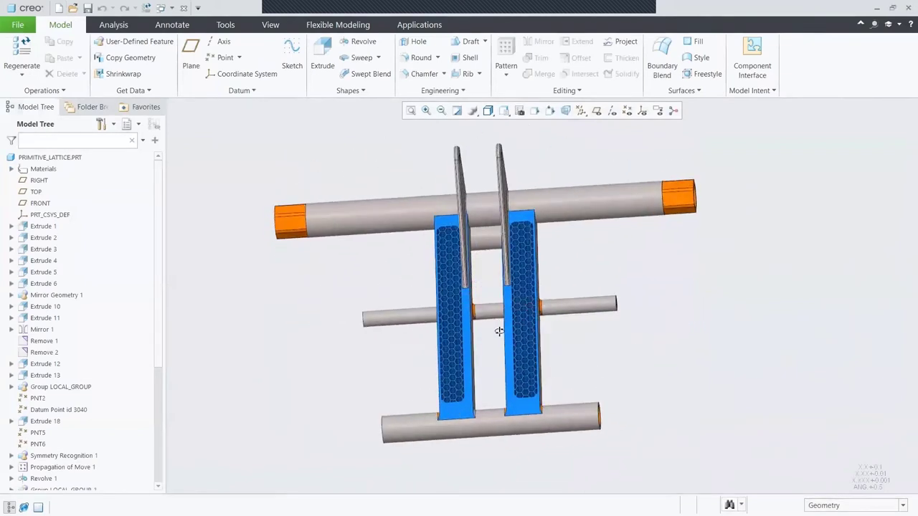
key(ctrl+d)
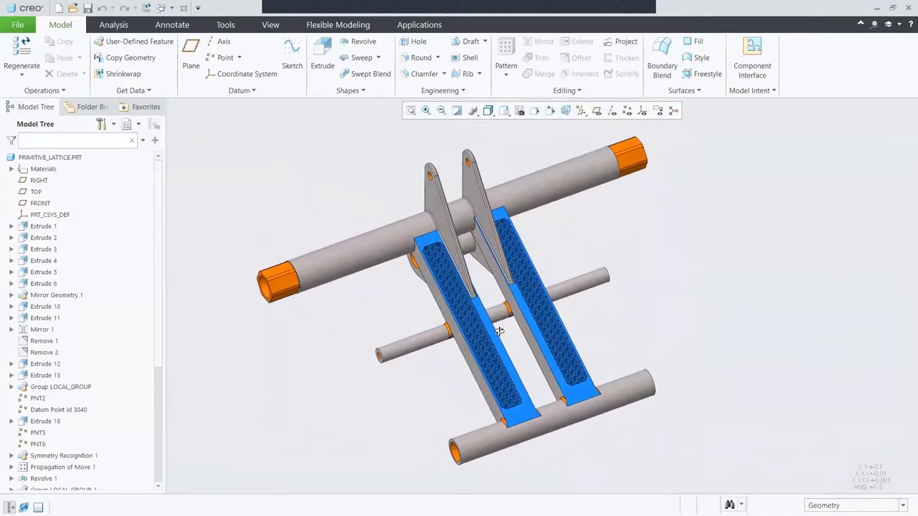
- Edit the definition of the Lattice 3 feature and change its lattice type from 2.5D to Formula Driven
drag(159, 369, 159, 501)
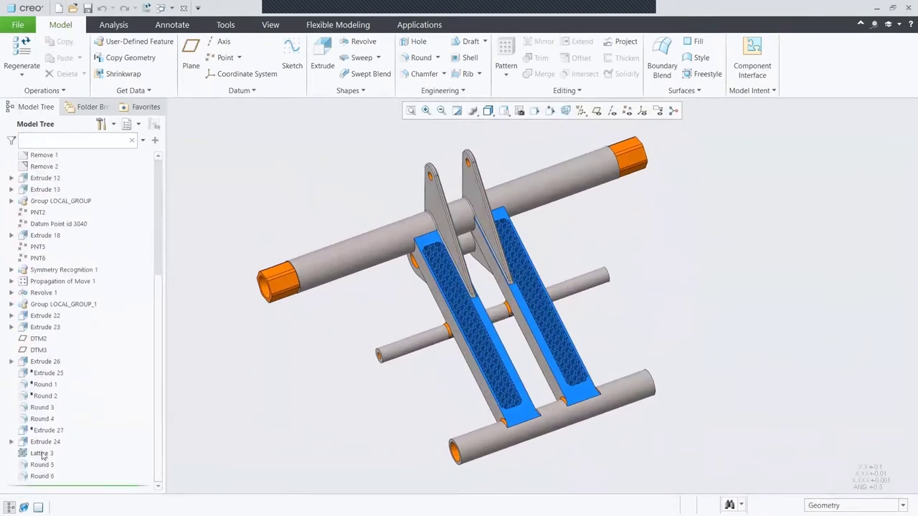
click(43, 454)
click(62, 405)
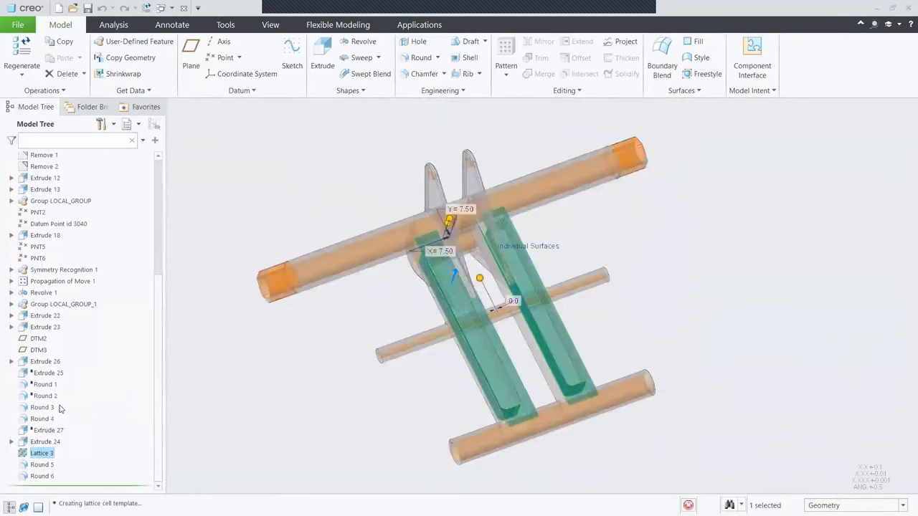
click(101, 91)
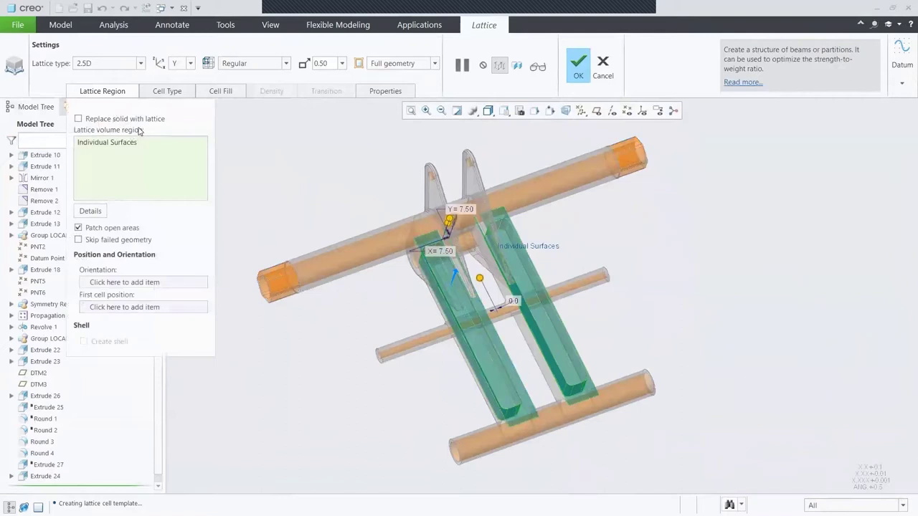
click(111, 95)
click(123, 65)
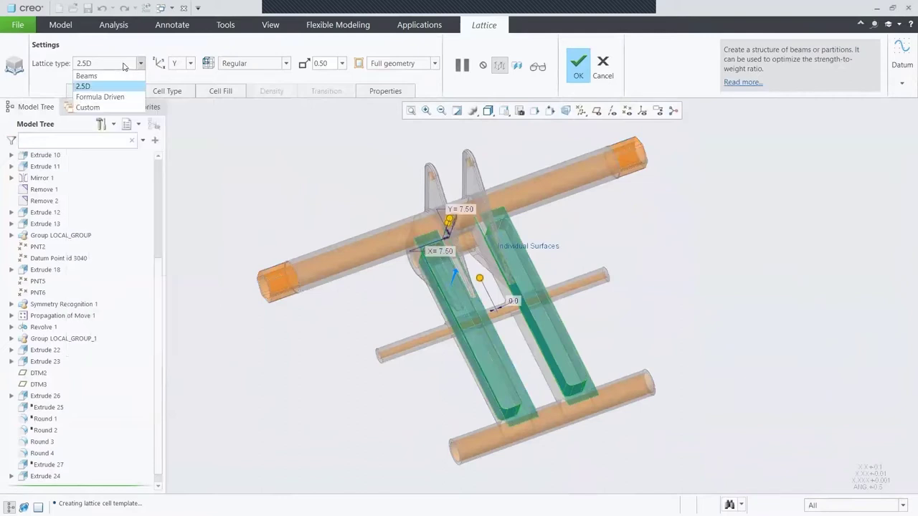
click(113, 97)
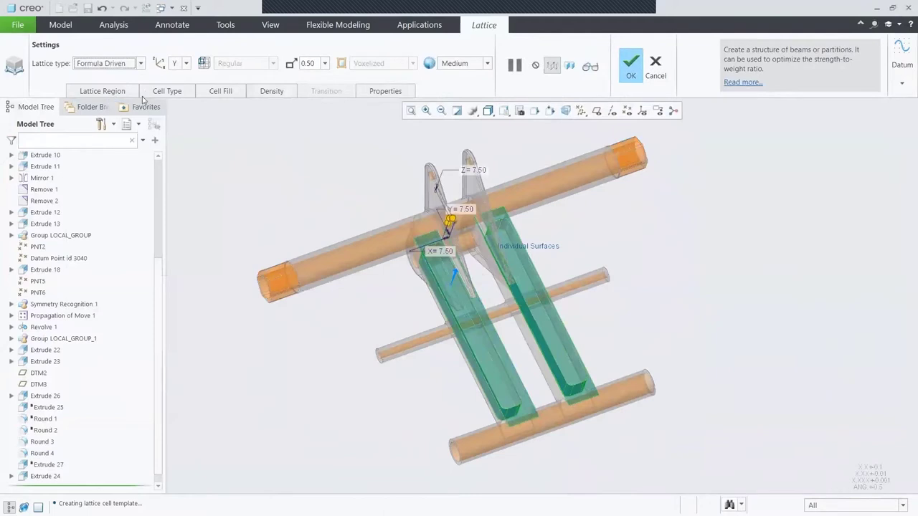
- Set the gyroid cell size to 15 in X, Y and Z
click(171, 91)
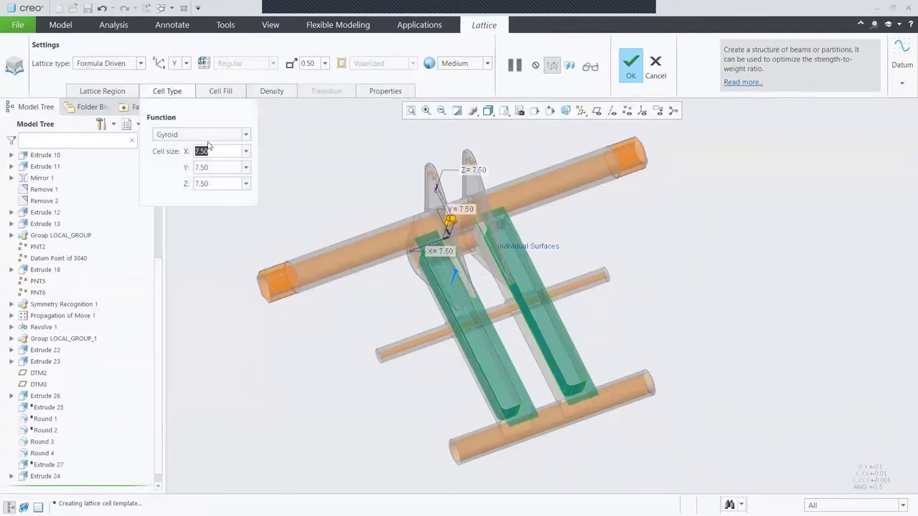
text(15)
key(Return)
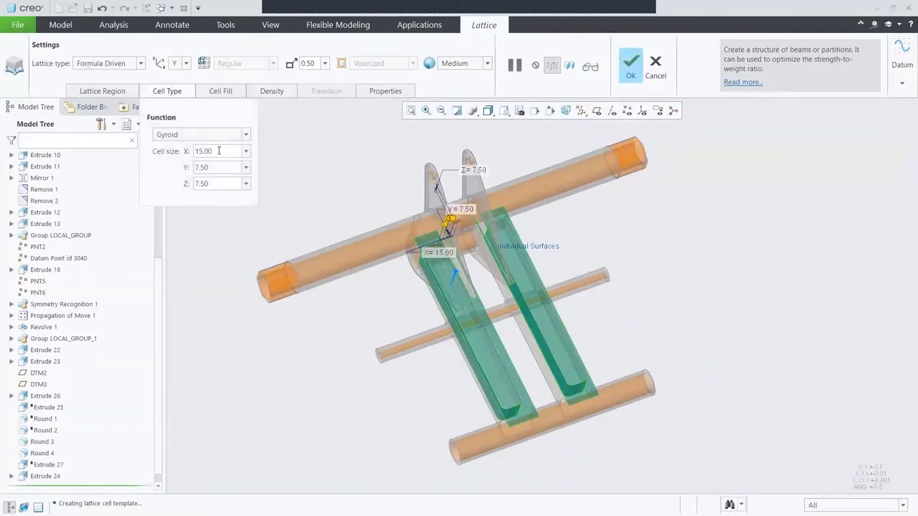
click(219, 166)
text(15)
key(Return)
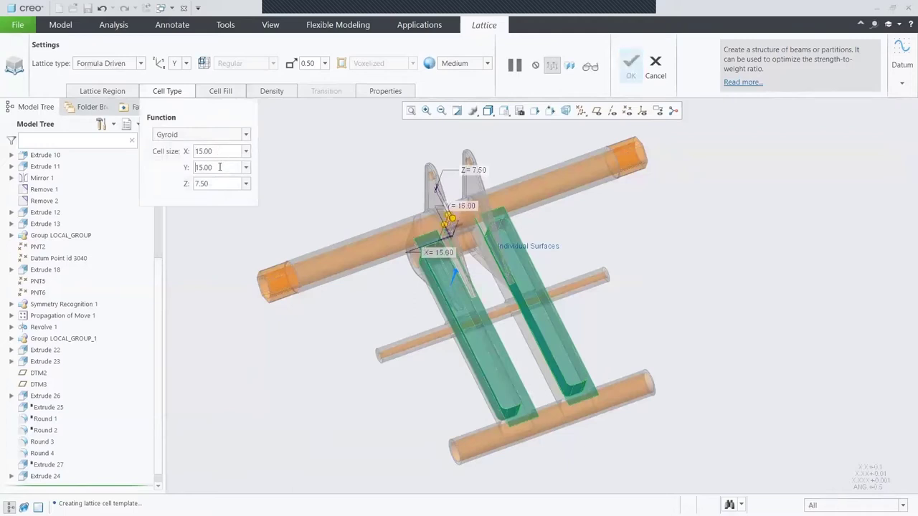
click(222, 182)
text(15)
key(Return)
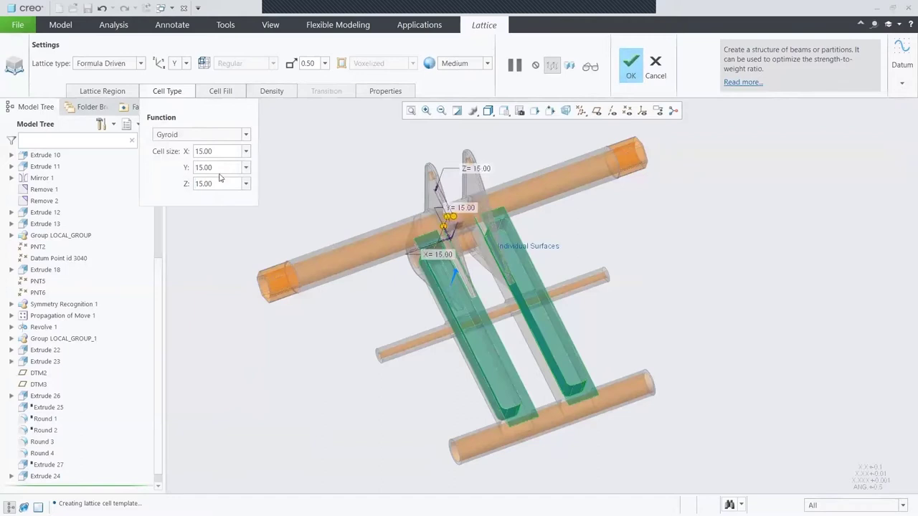
- Set the lattice wall thickness to 1 and its quality to Very High
click(225, 93)
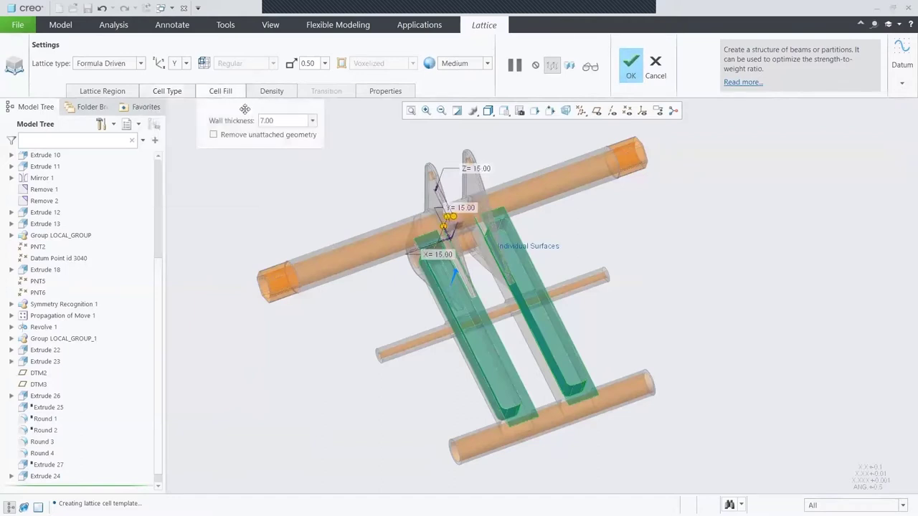
click(275, 122)
text(1)
key(Return)
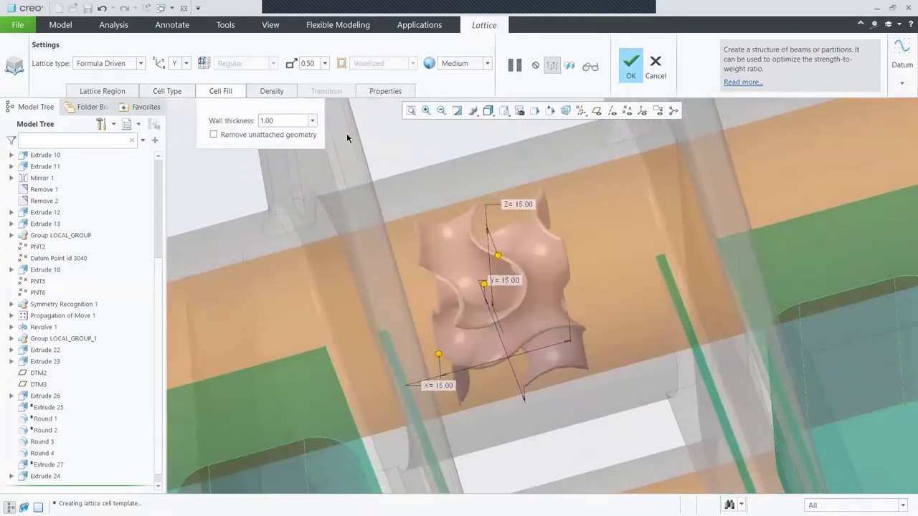
click(467, 66)
click(466, 75)
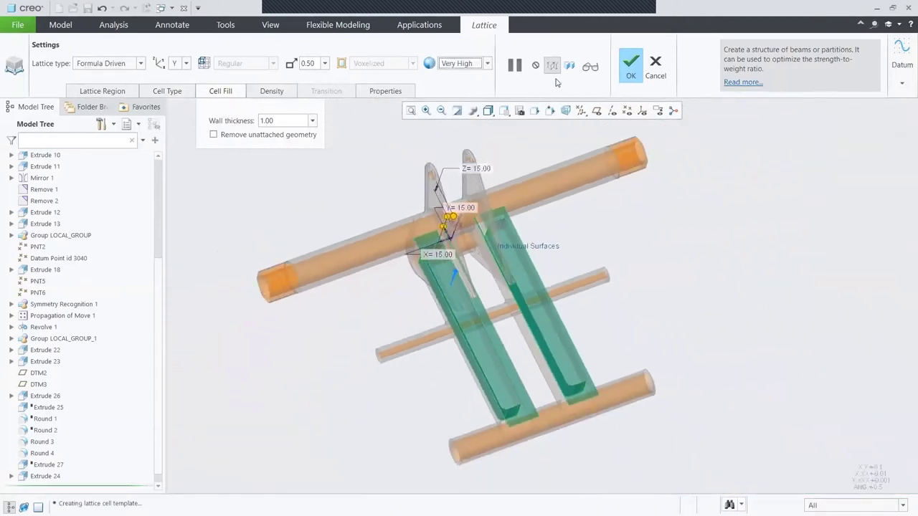
- Verify the gyroid lattice geometry in both arms up close, and resume editing the feature
click(593, 67)
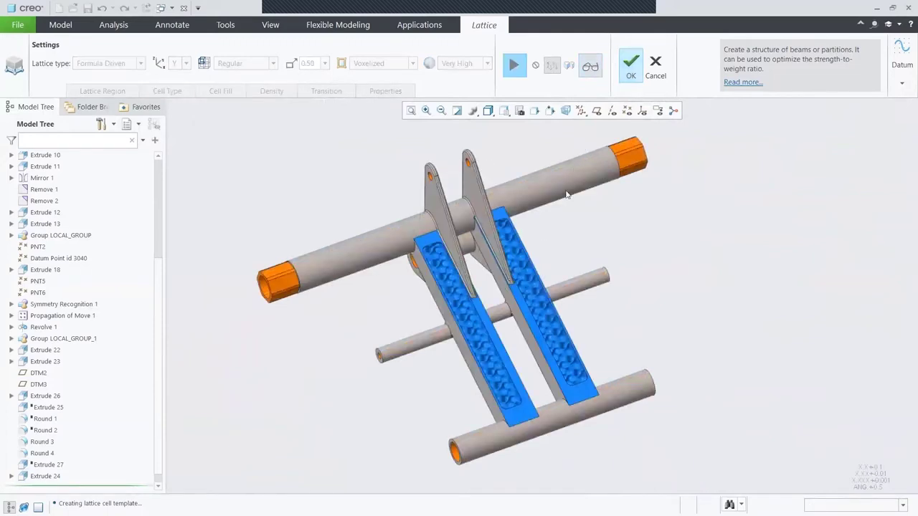
middle_drag(495, 304, 484, 322)
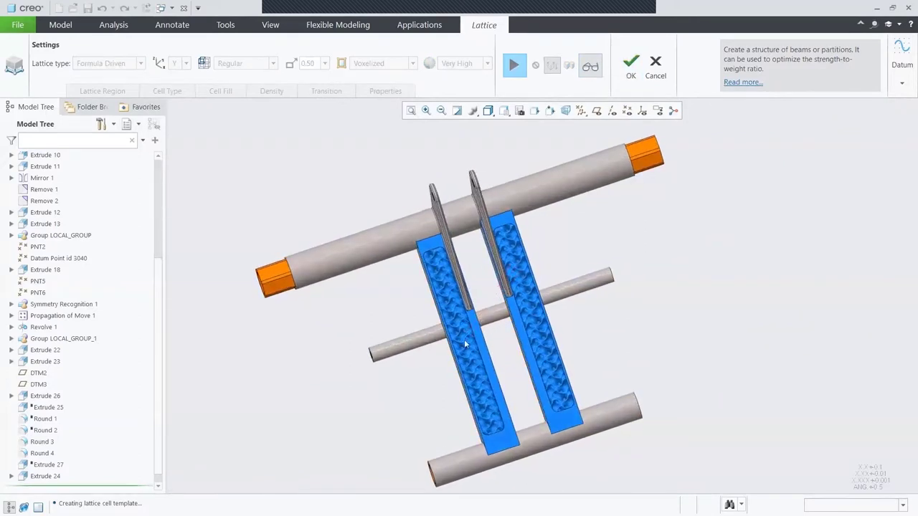
scroll(464, 344, down, 5)
scroll(464, 339, up, 8)
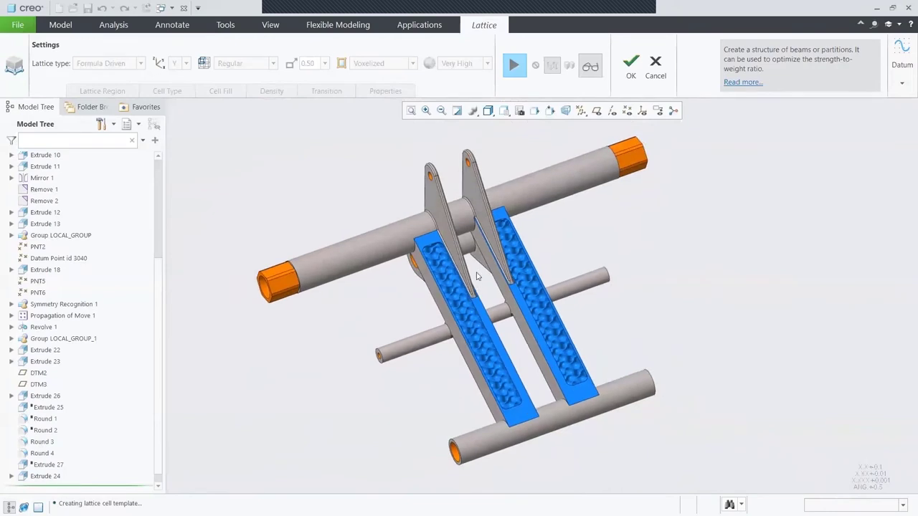
click(516, 66)
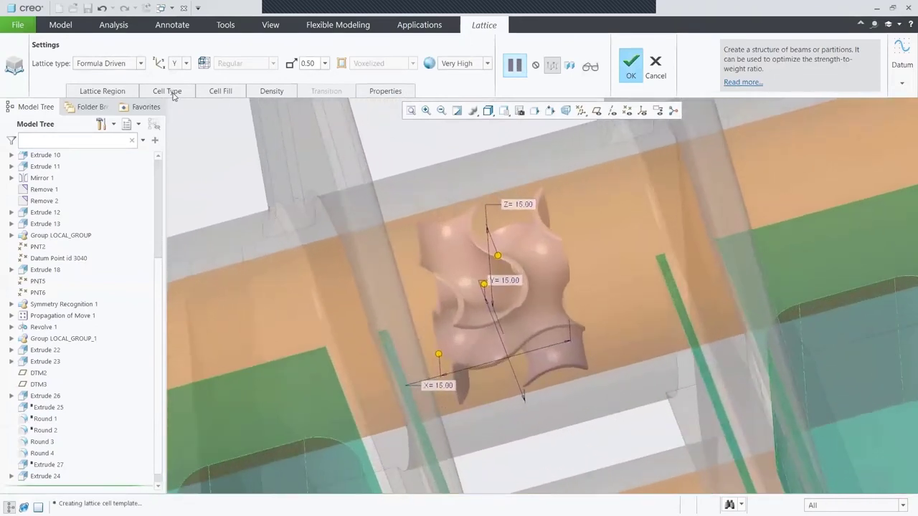
- Change the cell function to Primitive, verify the resulting lattice geometry in both arms, and resume editing
click(172, 96)
click(183, 135)
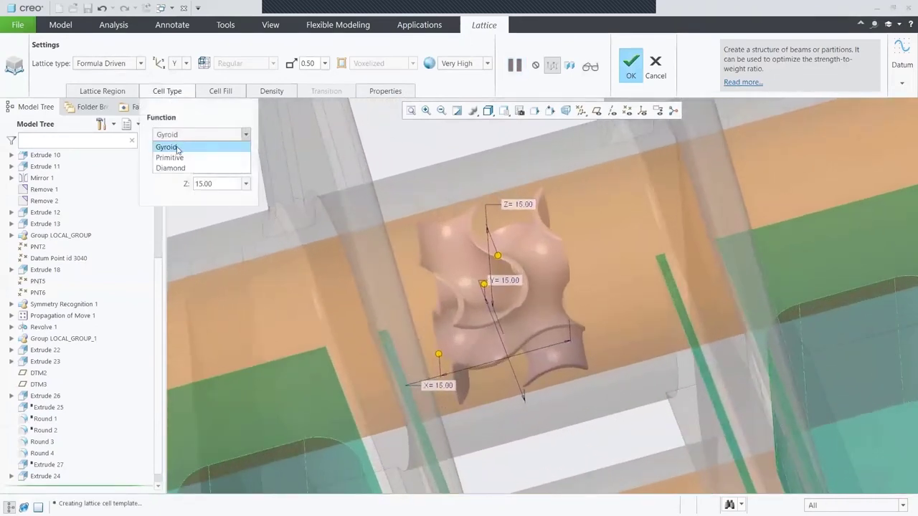
click(173, 157)
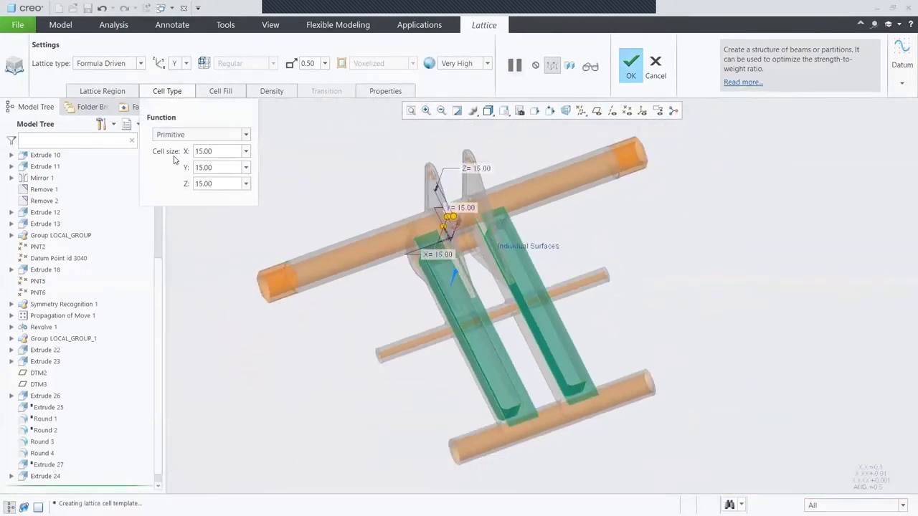
click(590, 67)
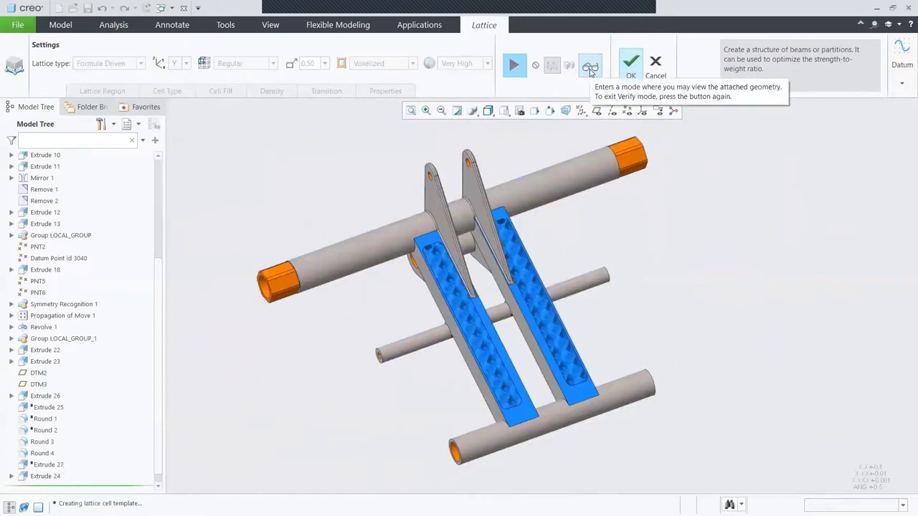
middle_drag(497, 307, 487, 329)
scroll(468, 347, up, 5)
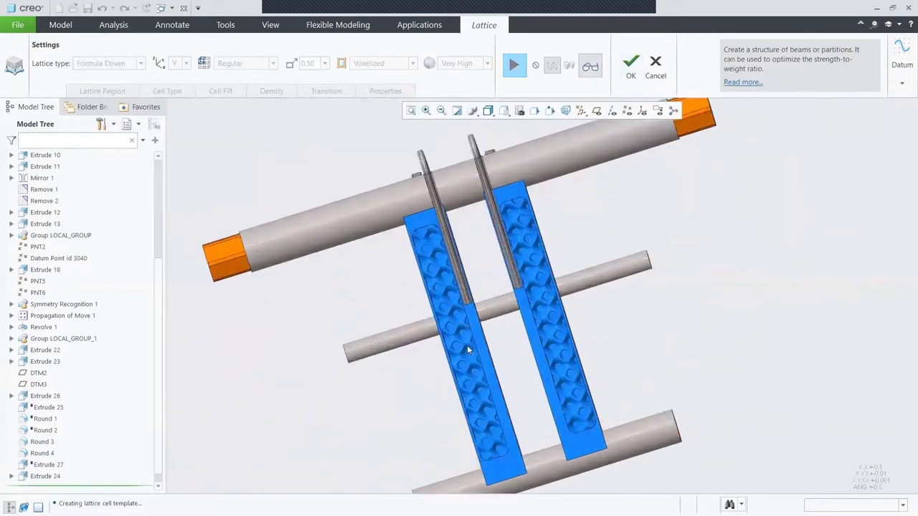
scroll(467, 345, down, 6)
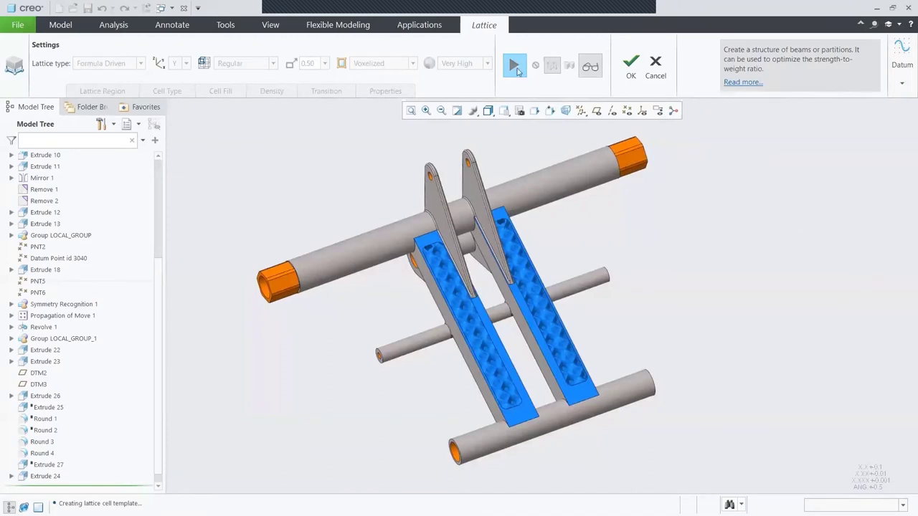
click(515, 65)
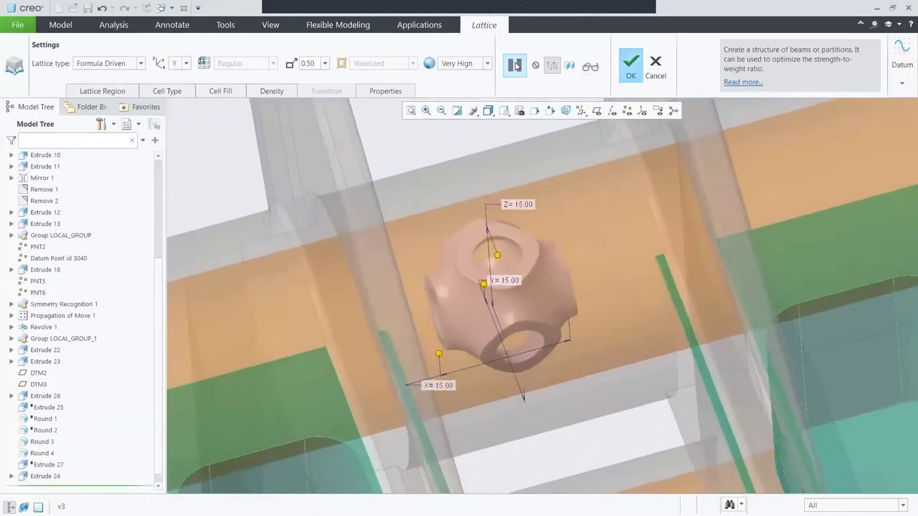
- Change the lattice cell function to Diamond
click(176, 93)
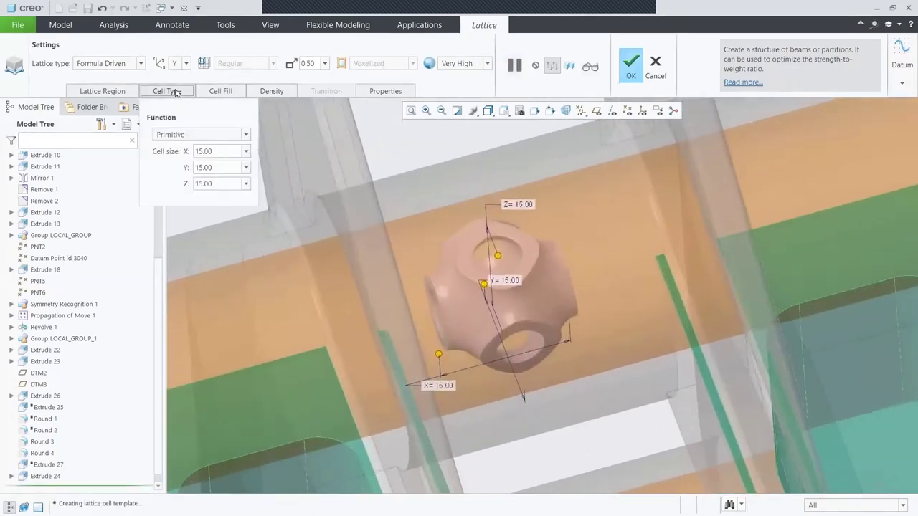
click(175, 136)
click(170, 168)
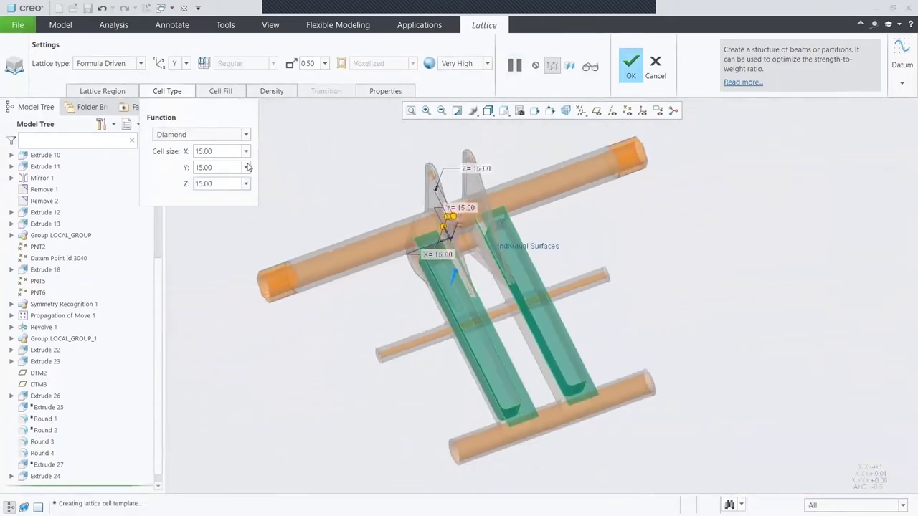
- Preview the Diamond lattice and examine its geometry in both arms up close
click(591, 68)
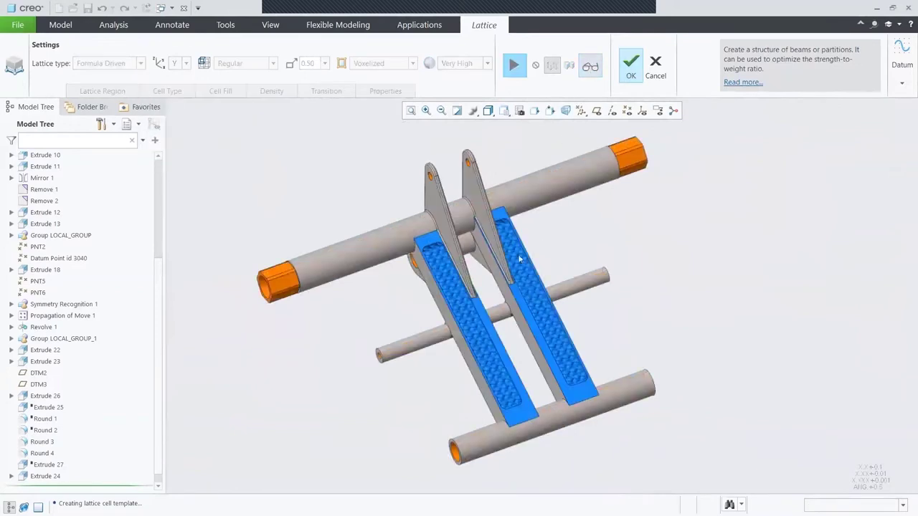
middle_drag(490, 313, 486, 337)
scroll(467, 351, down, 5)
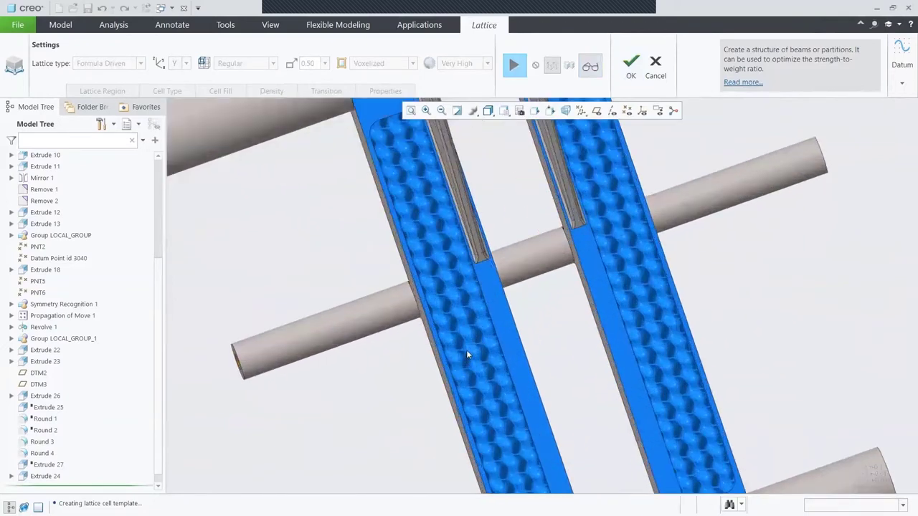
scroll(466, 353, up, 6)
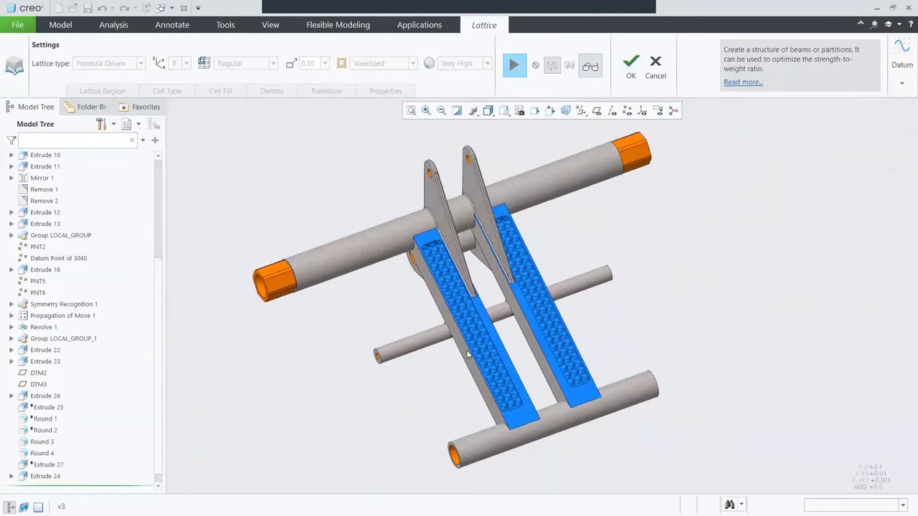
- Resume the lattice feature and cancel its redefinition, discarding the edits
click(513, 66)
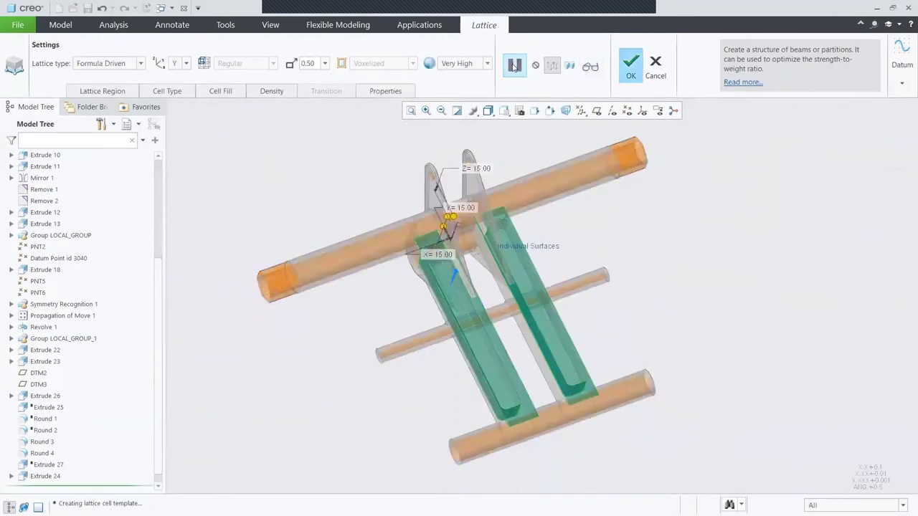
click(655, 66)
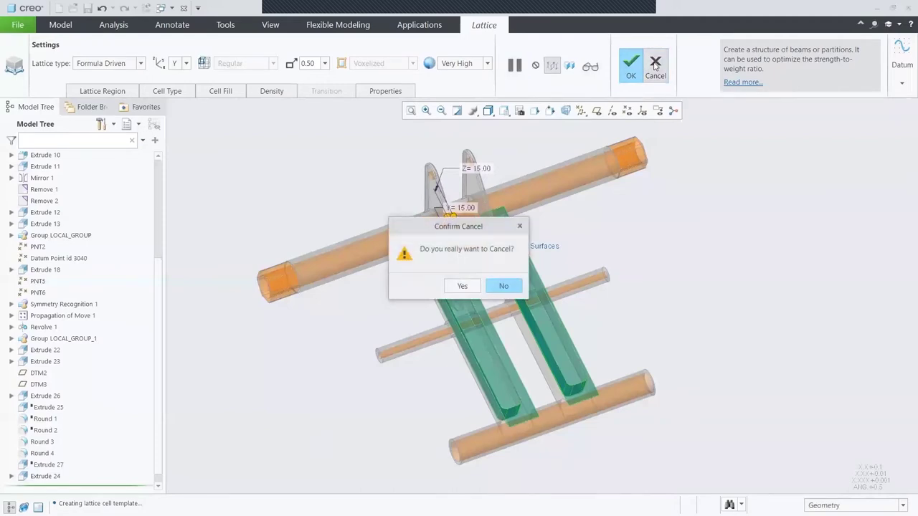
click(462, 286)
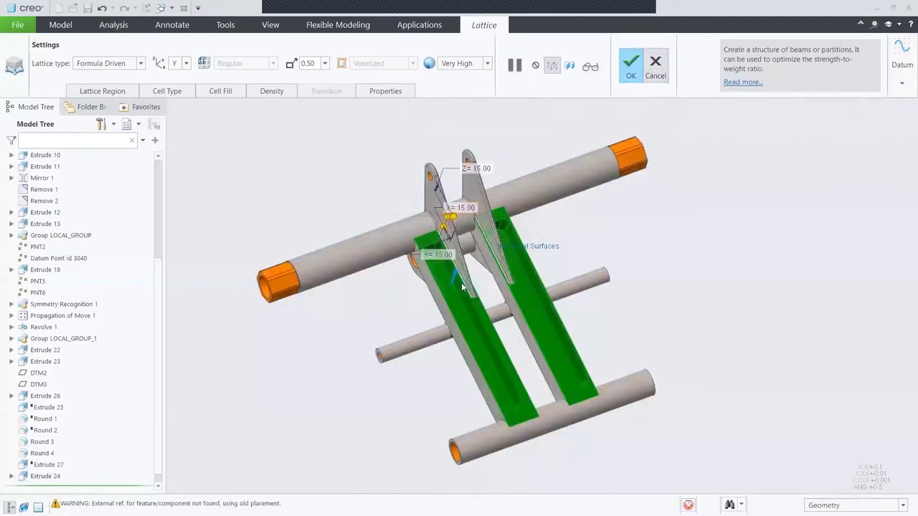
click(386, 297)
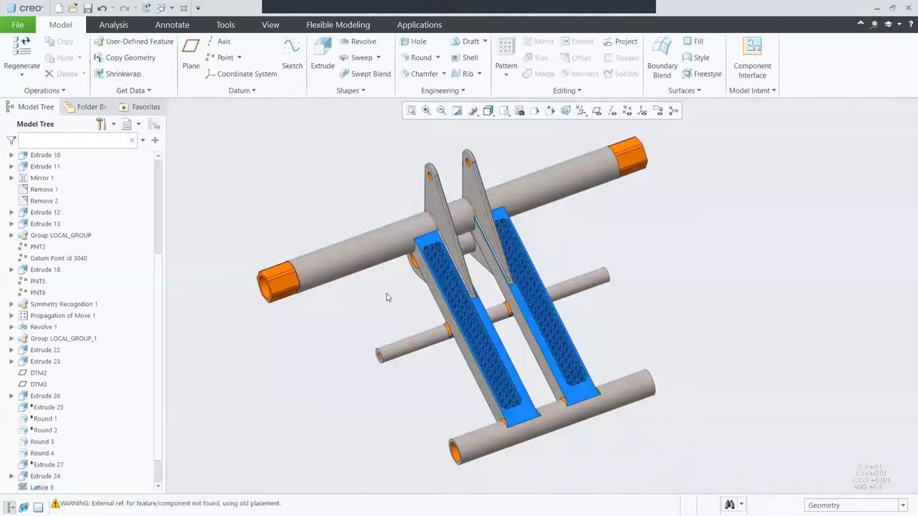
- Add a standard-plane spatial target for augmented reality beneath the swing arm at a distance of 74.30
click(225, 26)
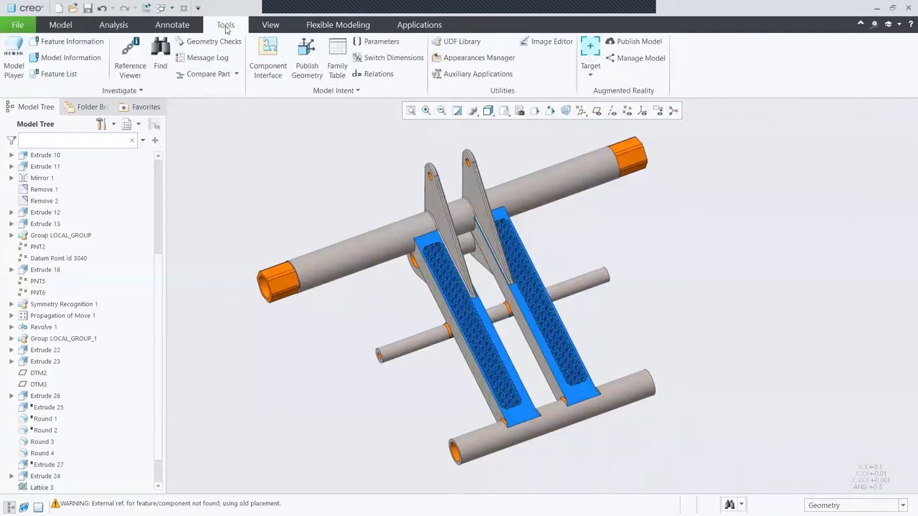
click(590, 49)
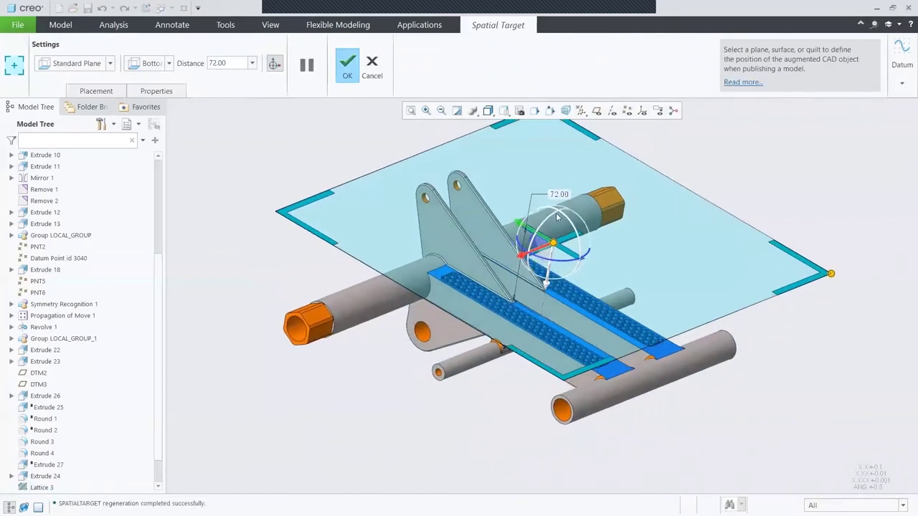
drag(553, 246, 517, 395)
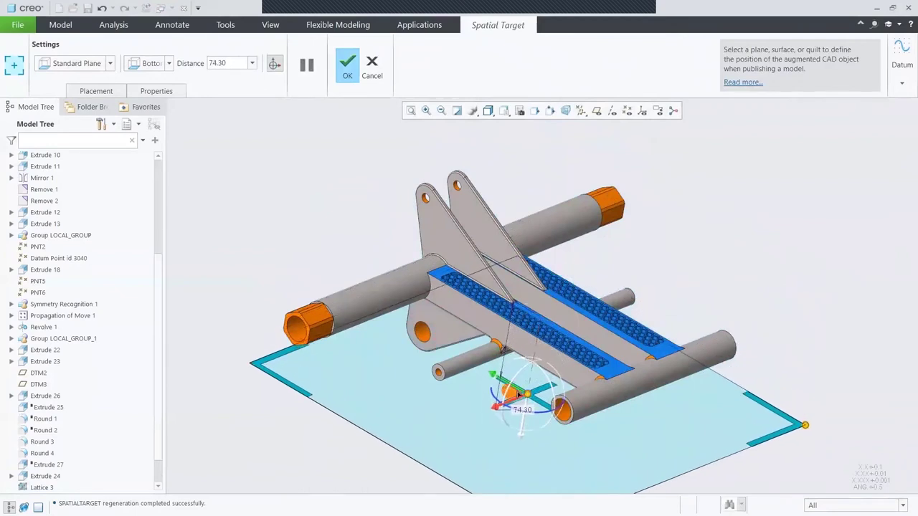
click(347, 66)
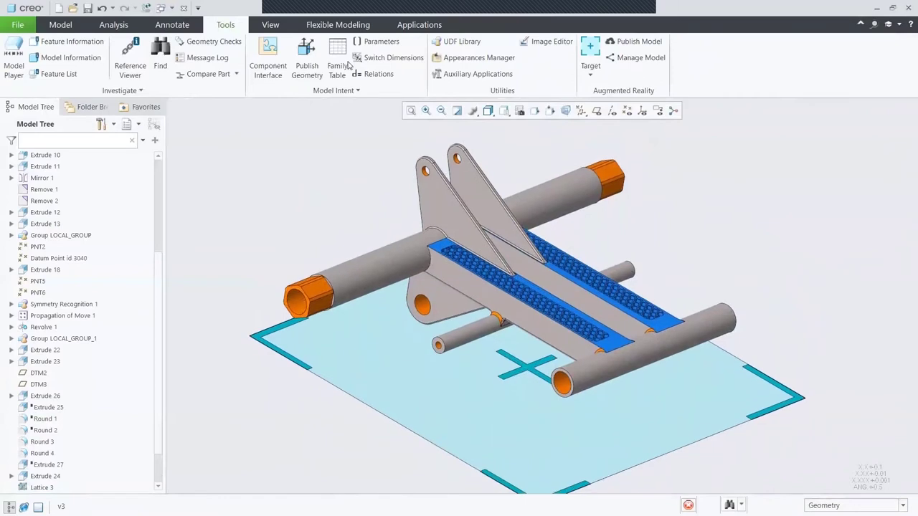
- Publish PRIMITIVE_LATTICE as a Personal augmented reality model with High viewable quality on the spatial target, and return to Creo from the share portal
click(626, 43)
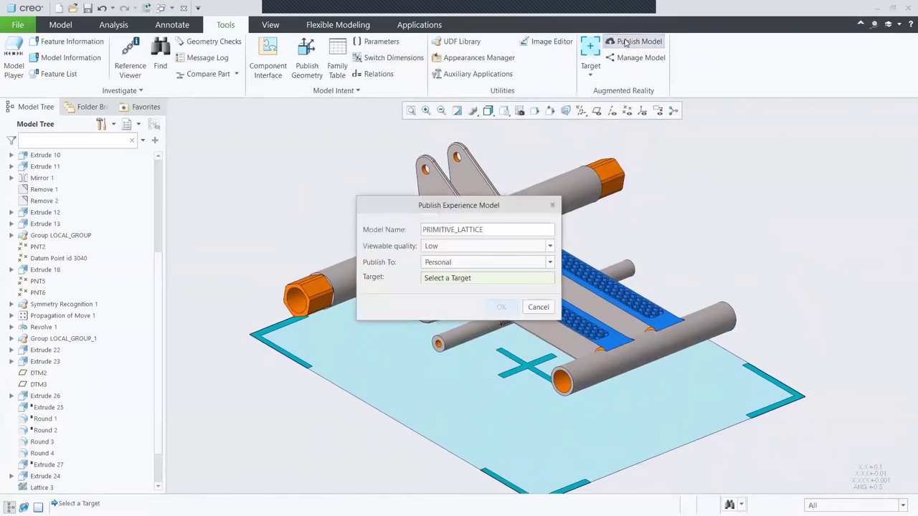
click(492, 246)
click(482, 279)
click(451, 395)
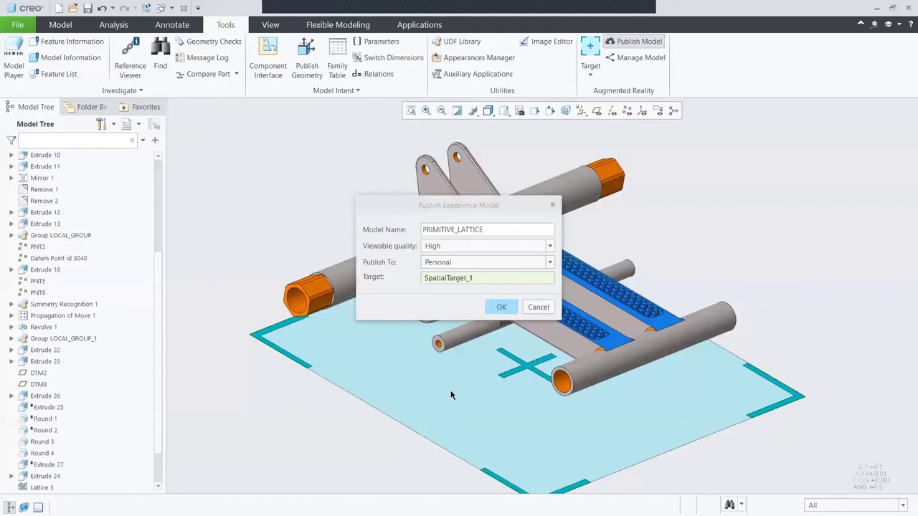
click(502, 309)
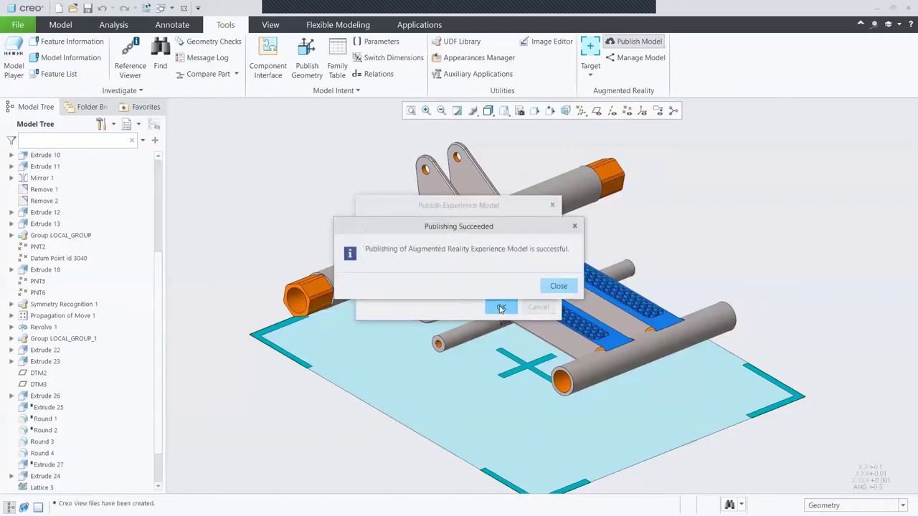
click(558, 286)
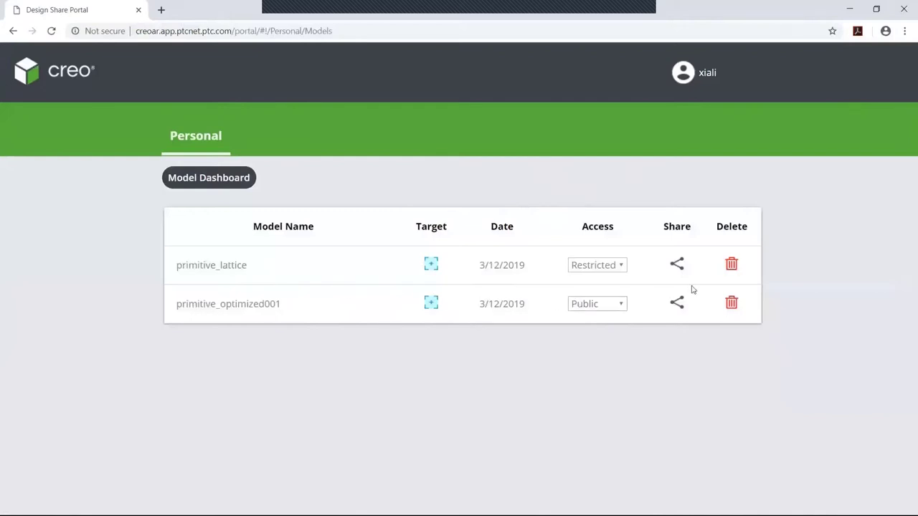
click(850, 11)
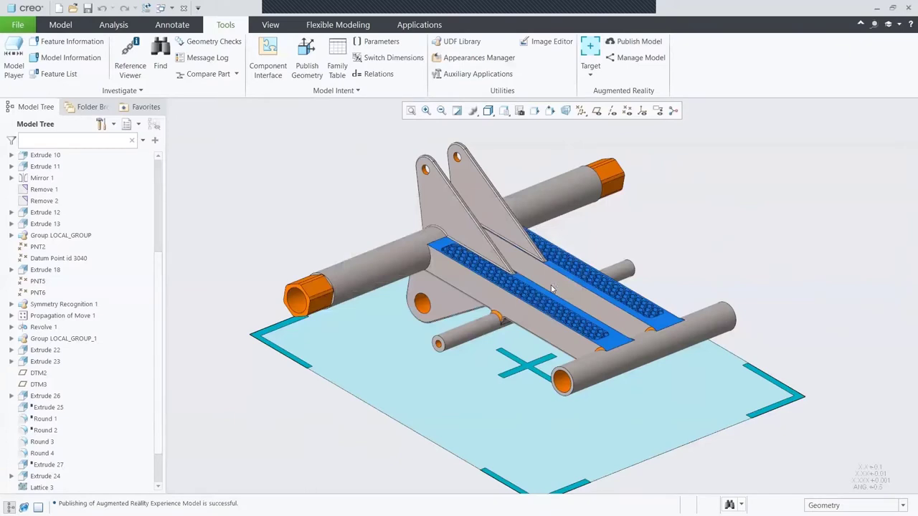
- Delete the spatial target from the model's augmented reality footer group
scroll(160, 465, down, 3)
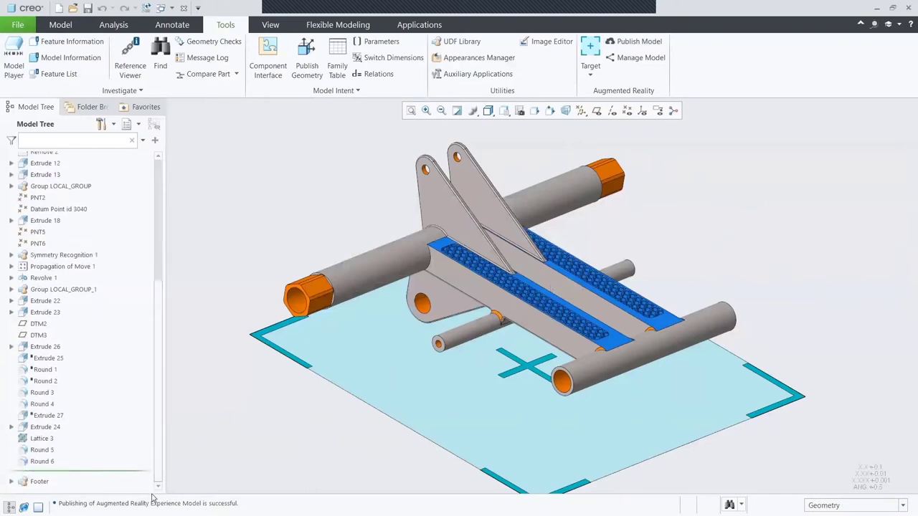
click(12, 486)
click(24, 486)
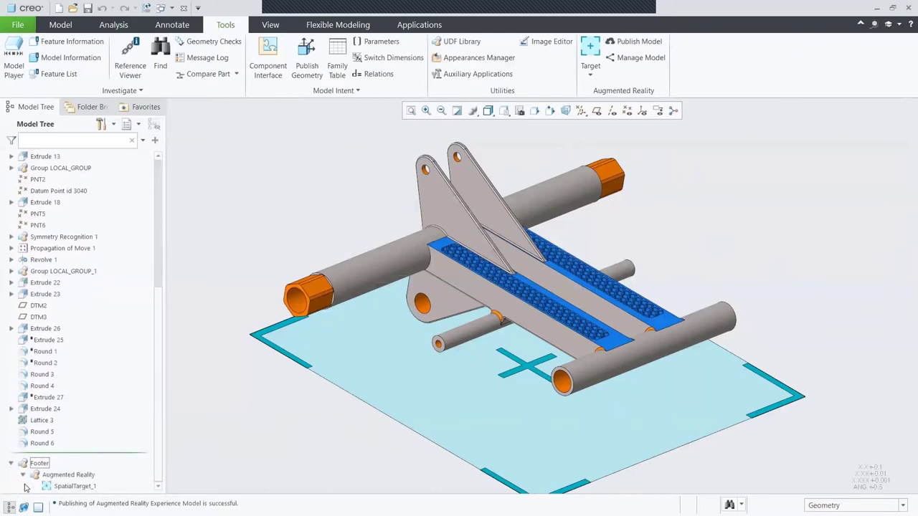
right_click(71, 486)
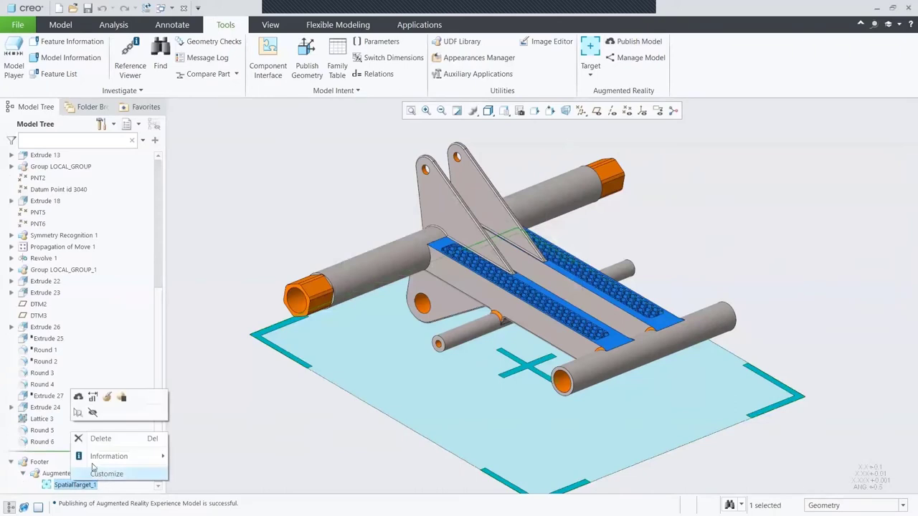
click(100, 439)
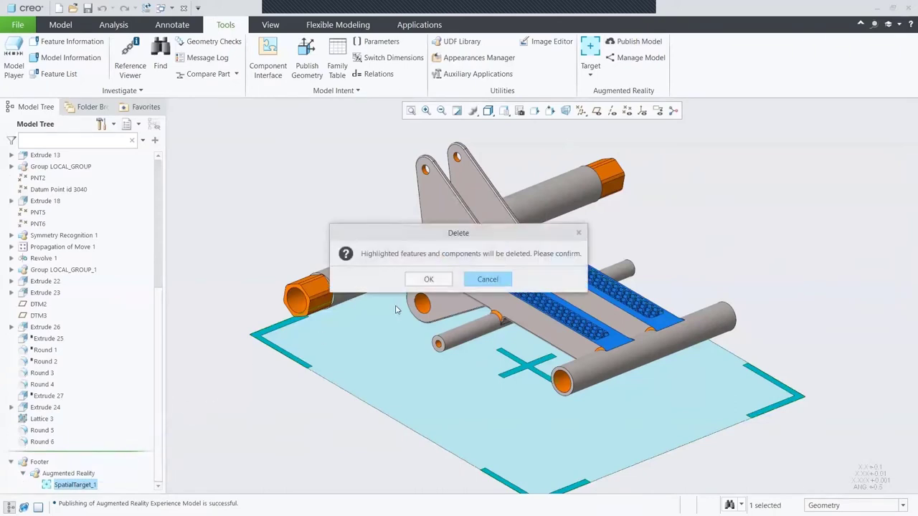
click(425, 281)
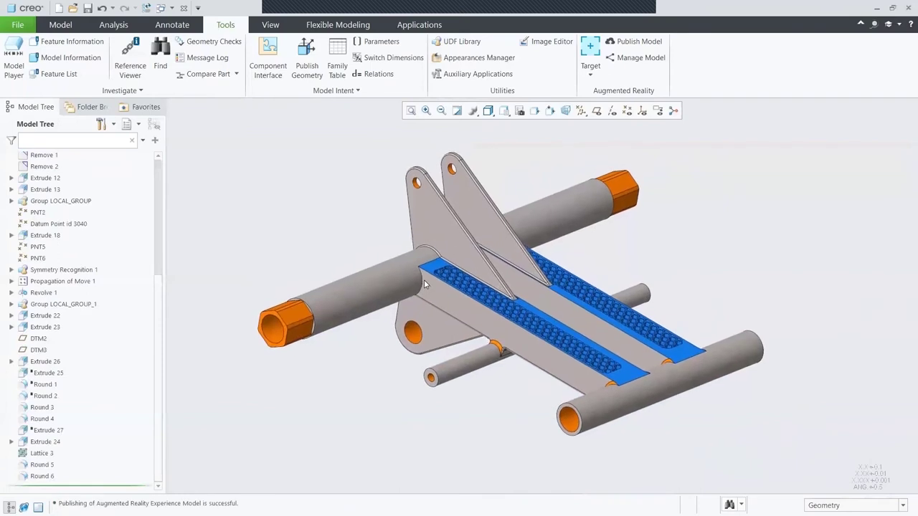
- Bring the model into Simulate and highlight Constraint1 and Constraint2 to check which surfaces they fix
click(420, 24)
click(84, 60)
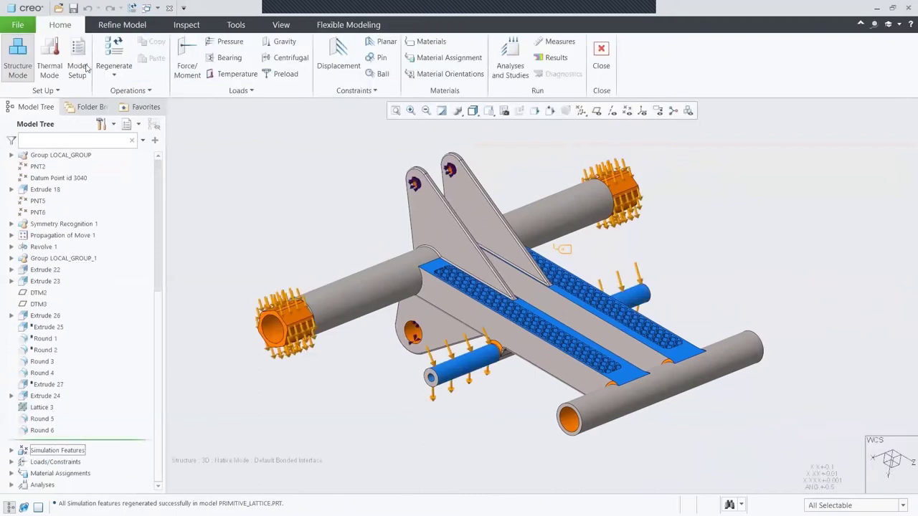
click(12, 463)
click(24, 485)
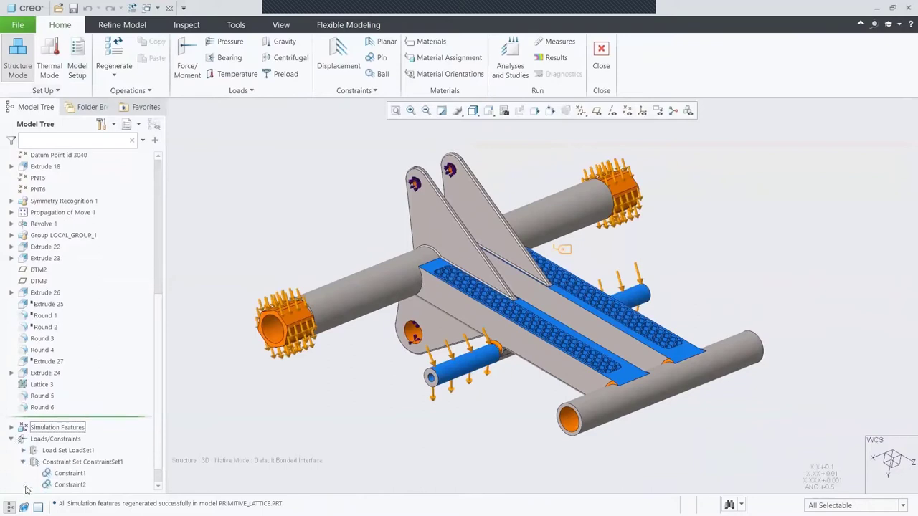
click(60, 475)
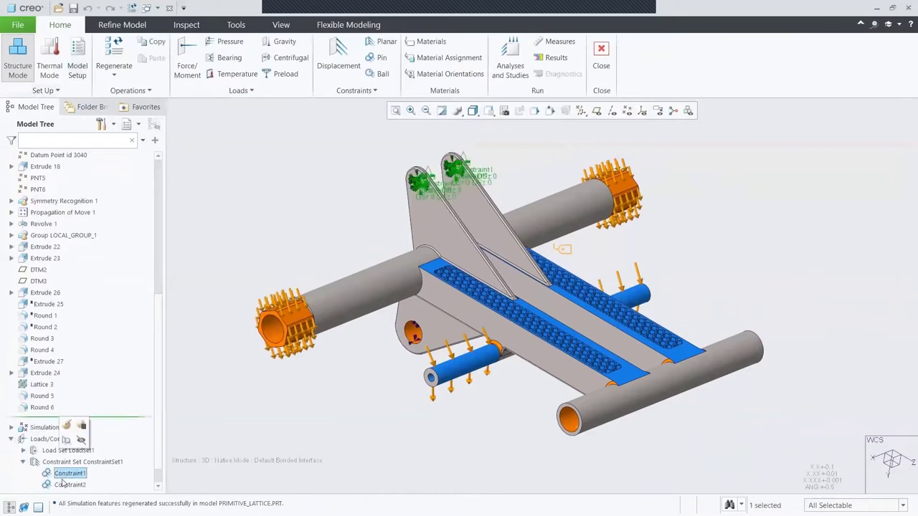
click(63, 485)
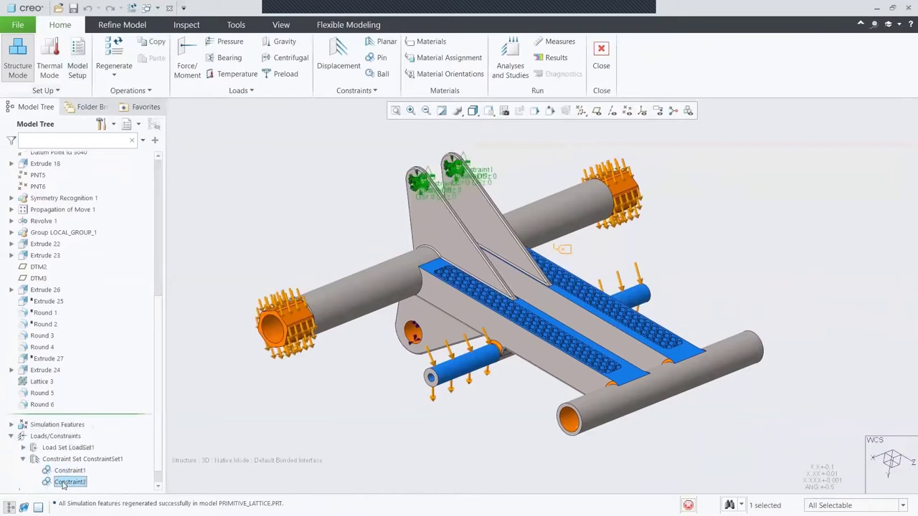
click(180, 479)
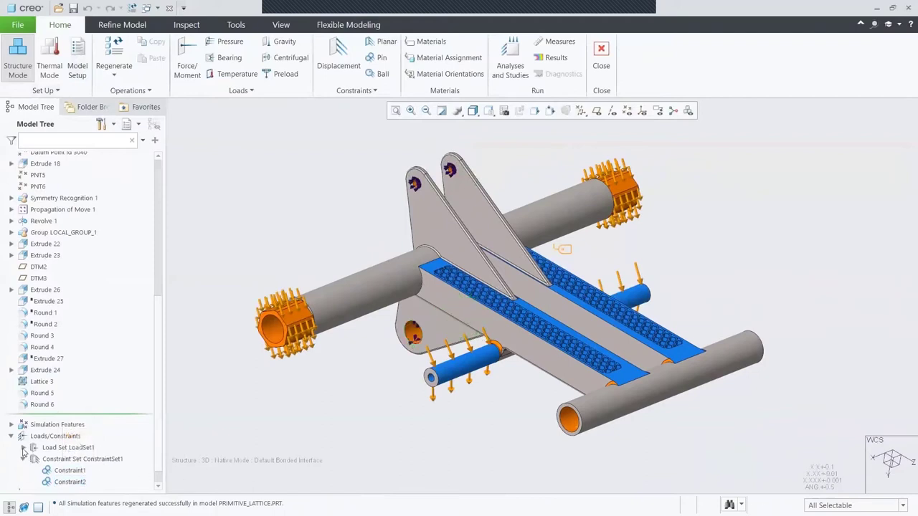
- Highlight Load1 through Load4 of LoadSet1 to examine where each load acts on the swing arm
click(23, 447)
click(63, 451)
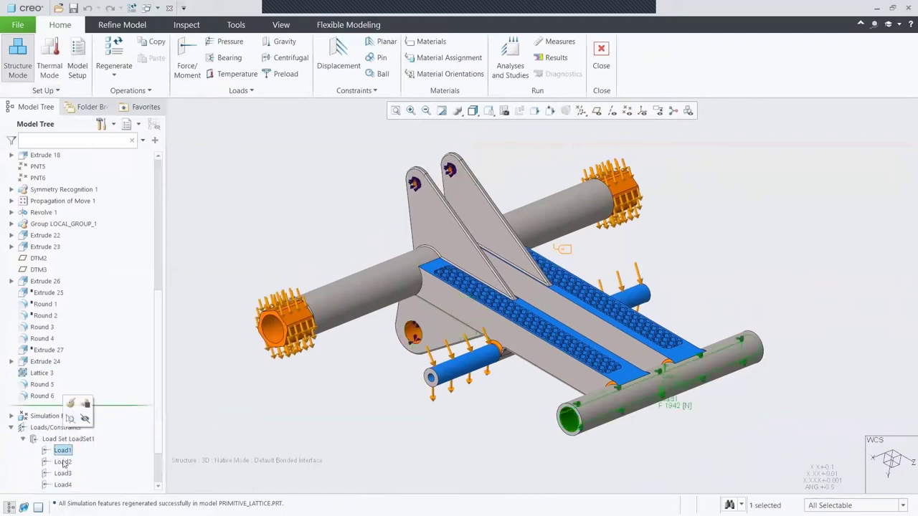
click(63, 463)
click(63, 474)
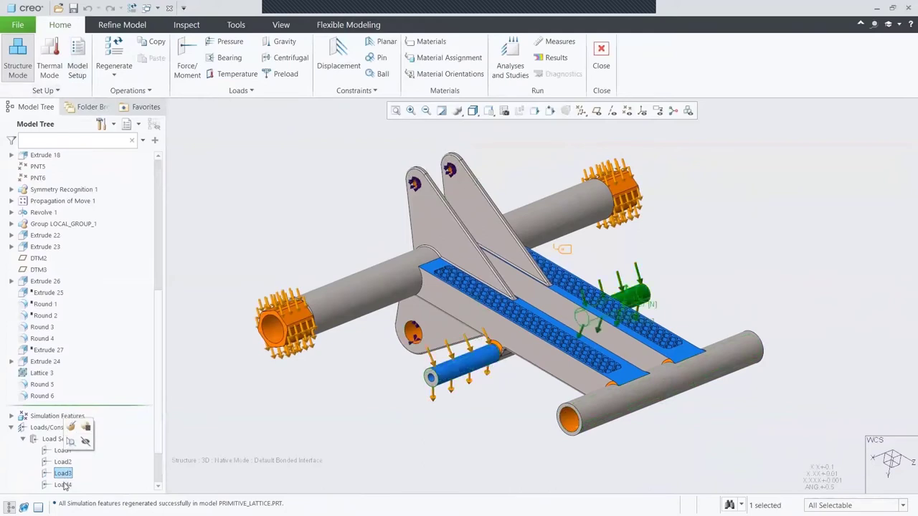
click(63, 484)
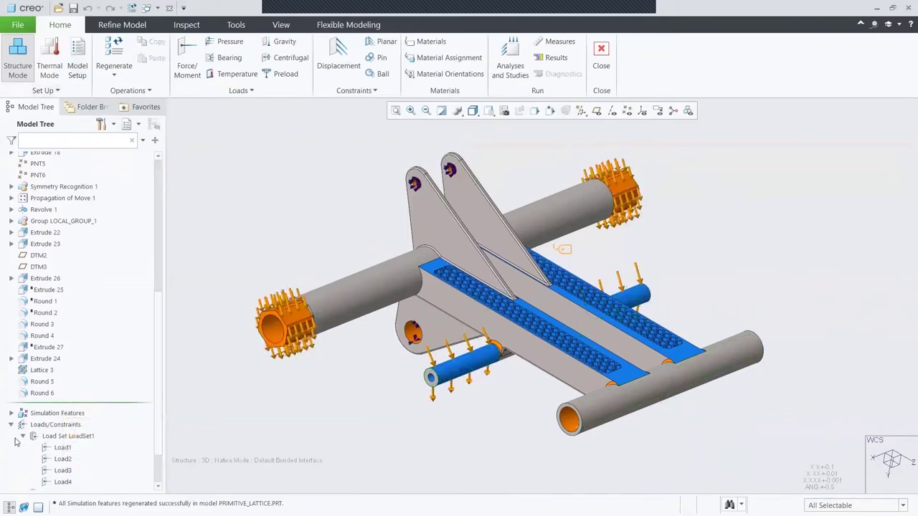
click(12, 425)
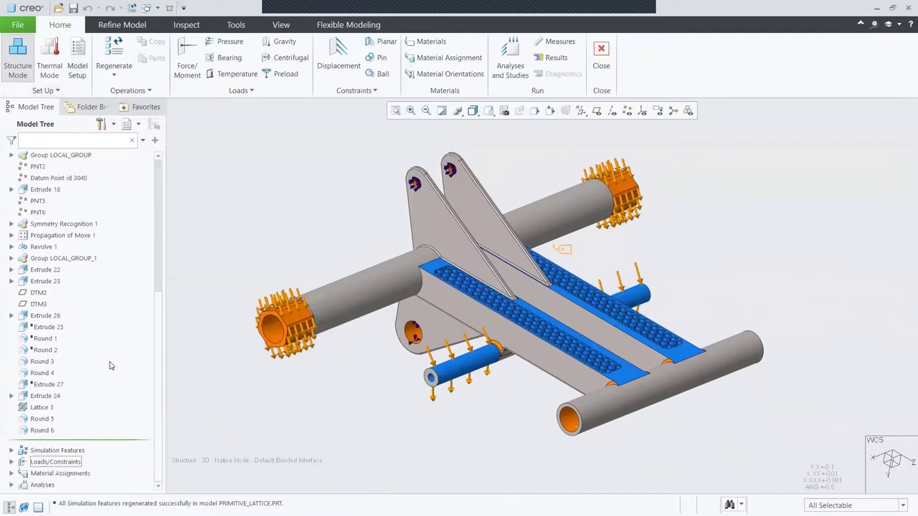
- Open the results of the Analysis_Lat study and set the von Mises stress fringe to MPa
click(505, 68)
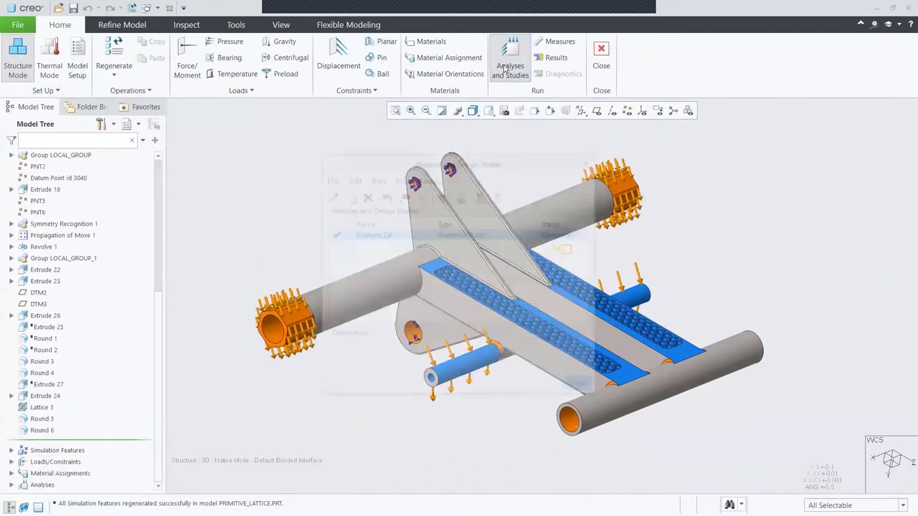
click(462, 198)
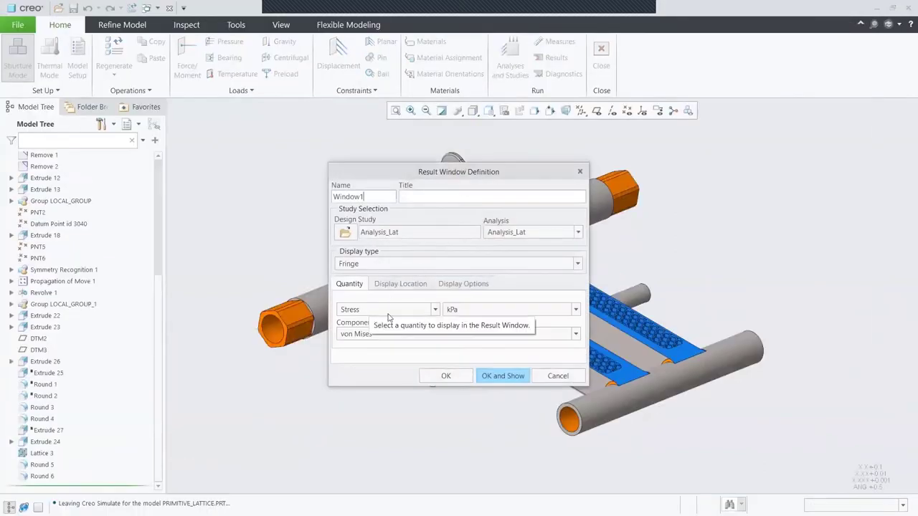
click(475, 310)
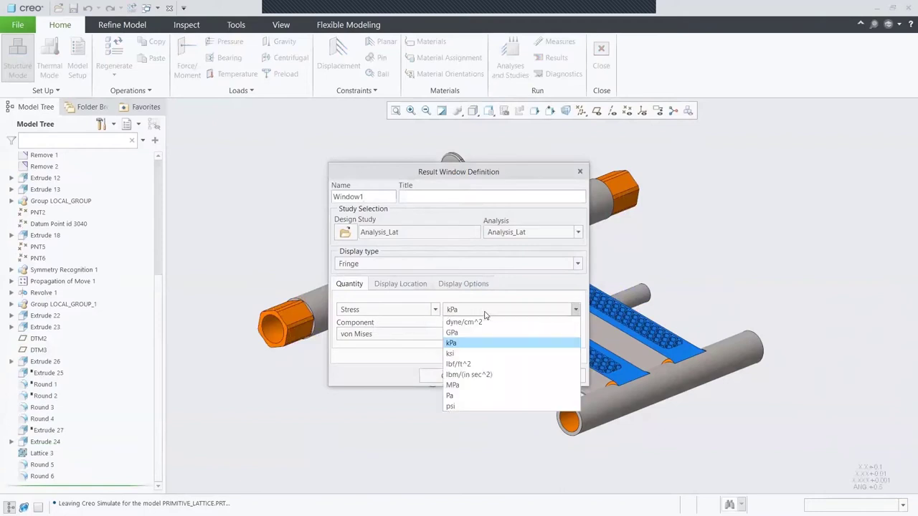
click(460, 386)
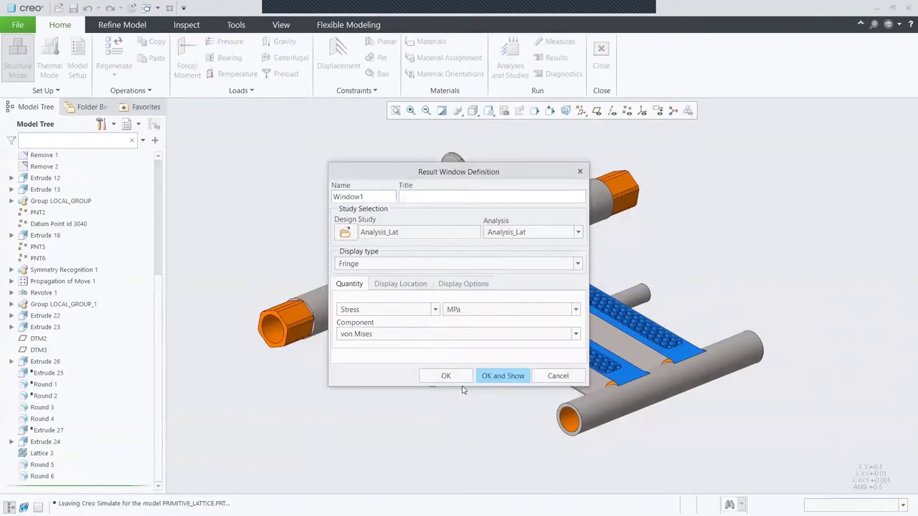
- Display the stress fringe in continuous tone on the deformed shape at 1% scaling and inspect the cross tube's stress area
click(469, 286)
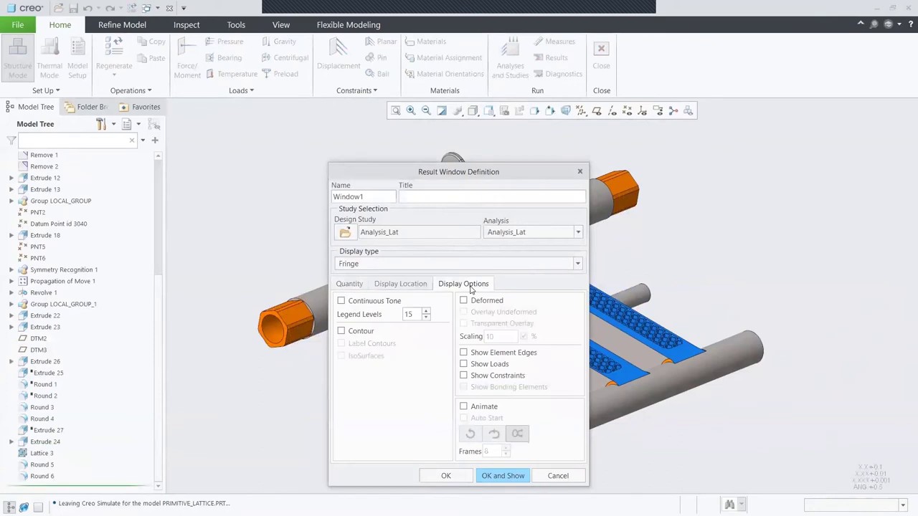
click(478, 304)
double_click(497, 339)
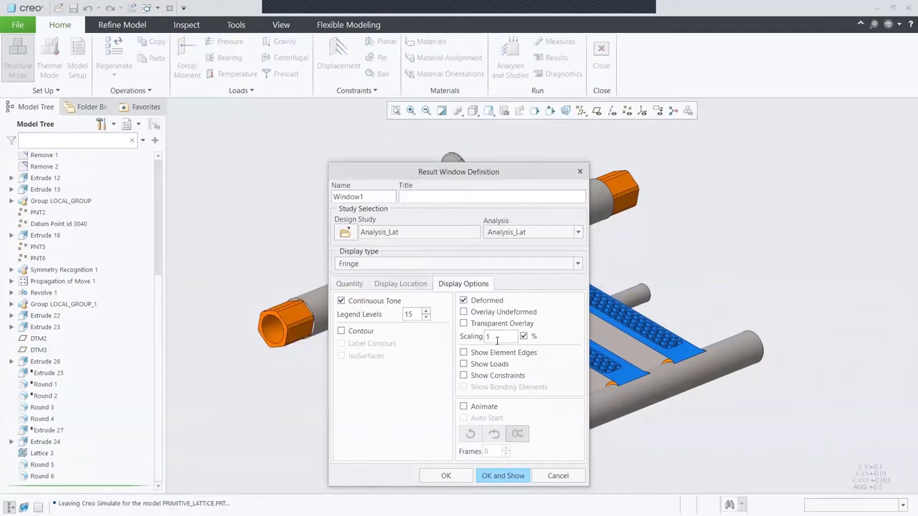
click(509, 476)
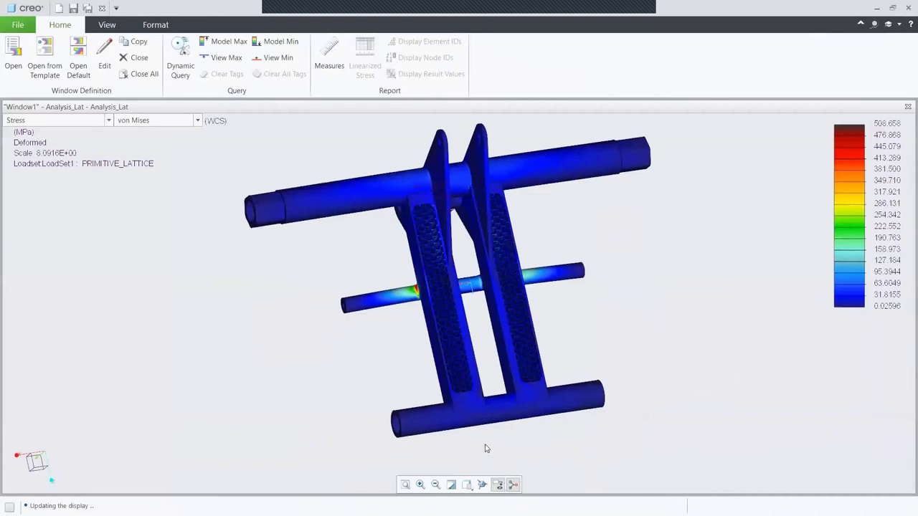
scroll(412, 292, down, 8)
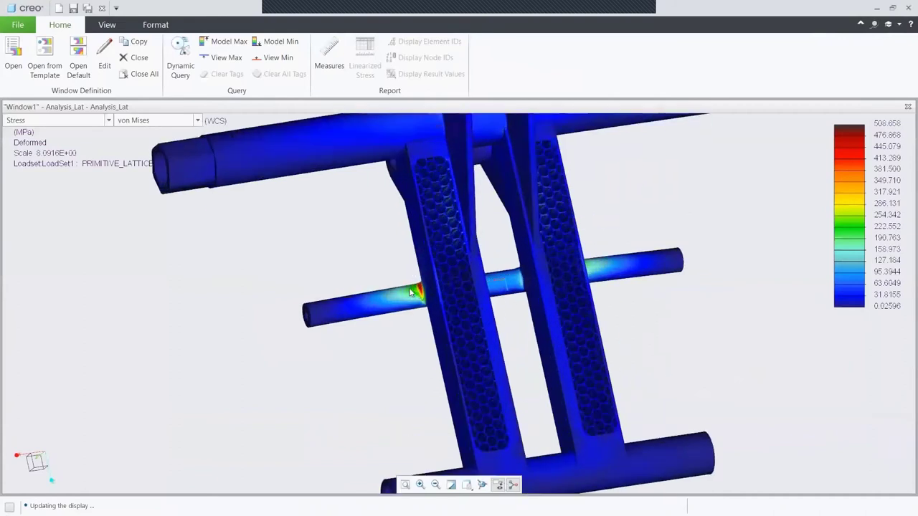
scroll(411, 293, up, 10)
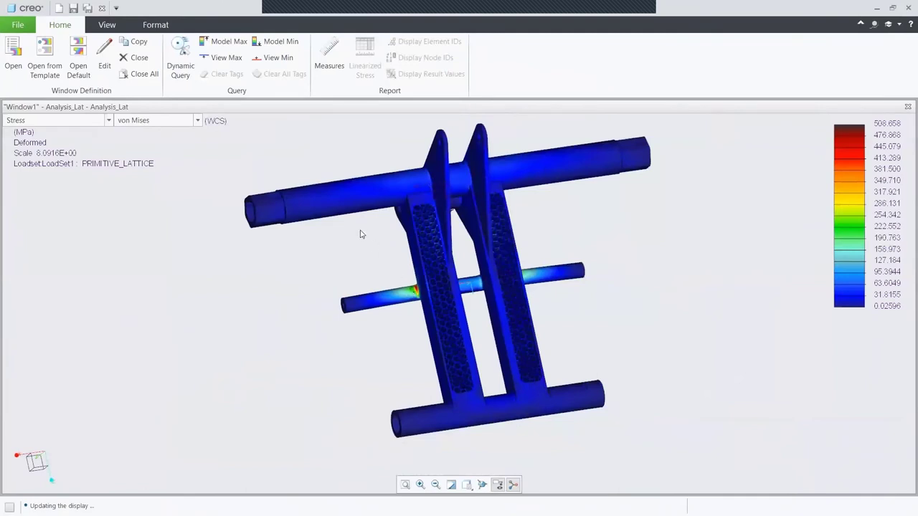
- Copy the result window, load the Analysis_Str design study into the copy, and show both stress plots side by side
click(144, 44)
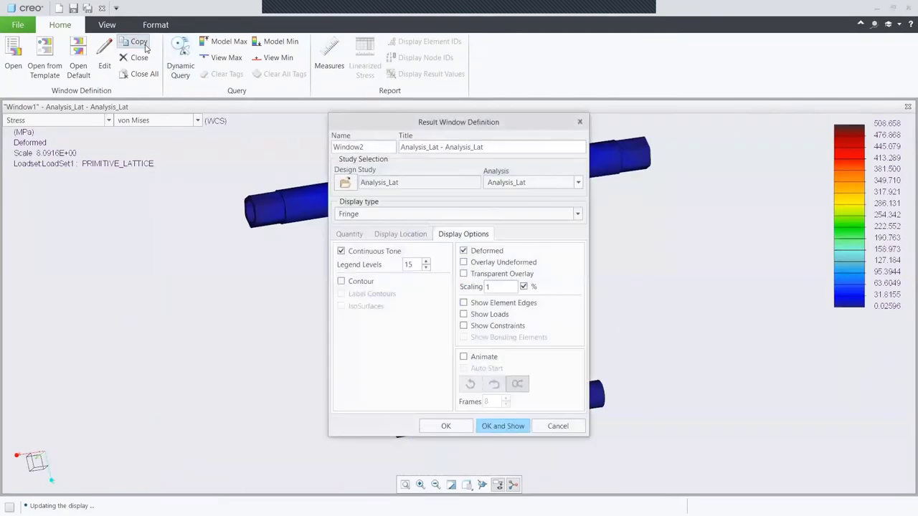
click(344, 184)
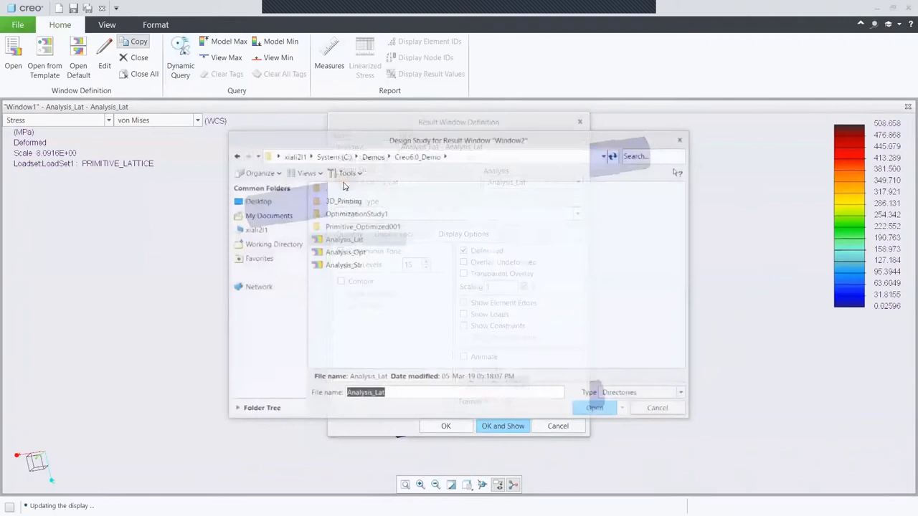
click(349, 265)
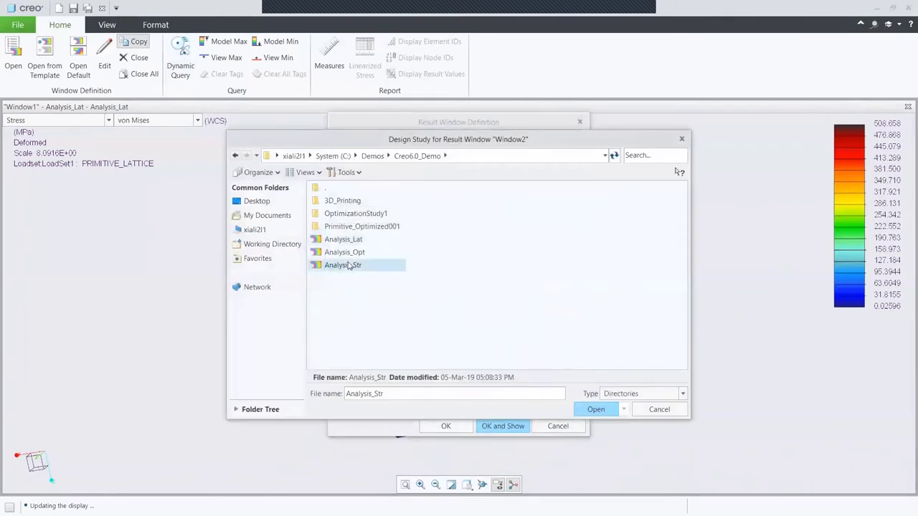
click(594, 409)
click(510, 428)
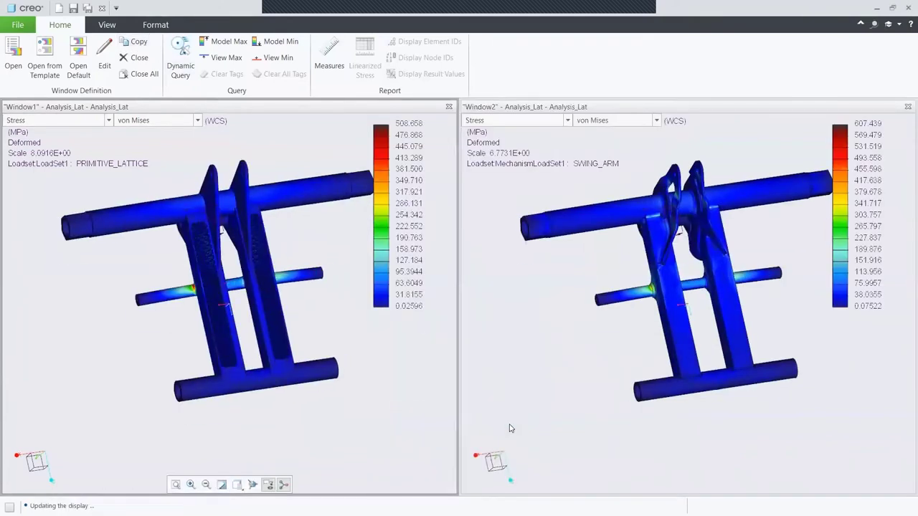
- Tie the lattice result's stress legend to the second result window, and tie the orientation of both windows
click(156, 26)
click(42, 43)
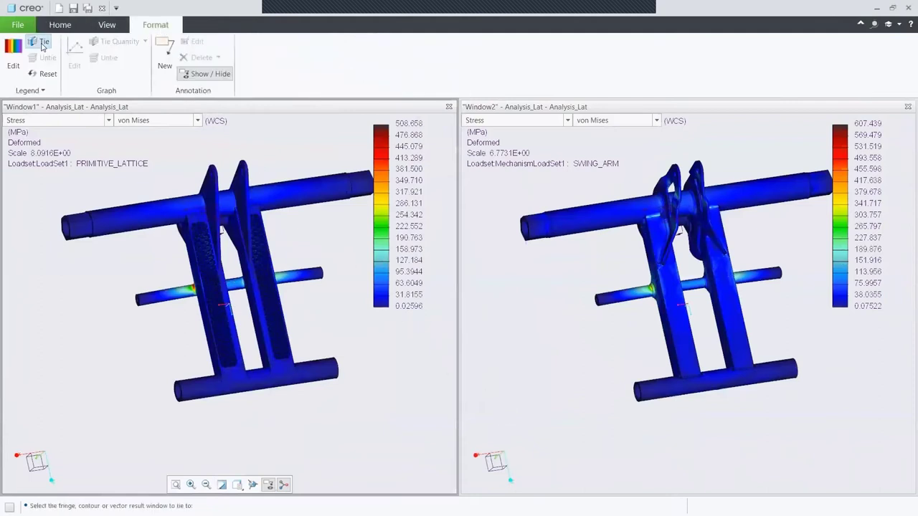
click(477, 194)
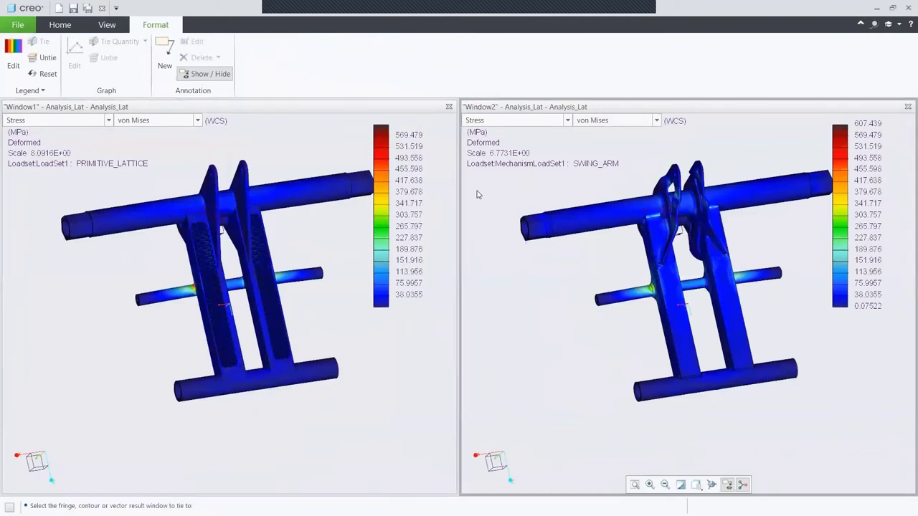
click(108, 26)
click(210, 42)
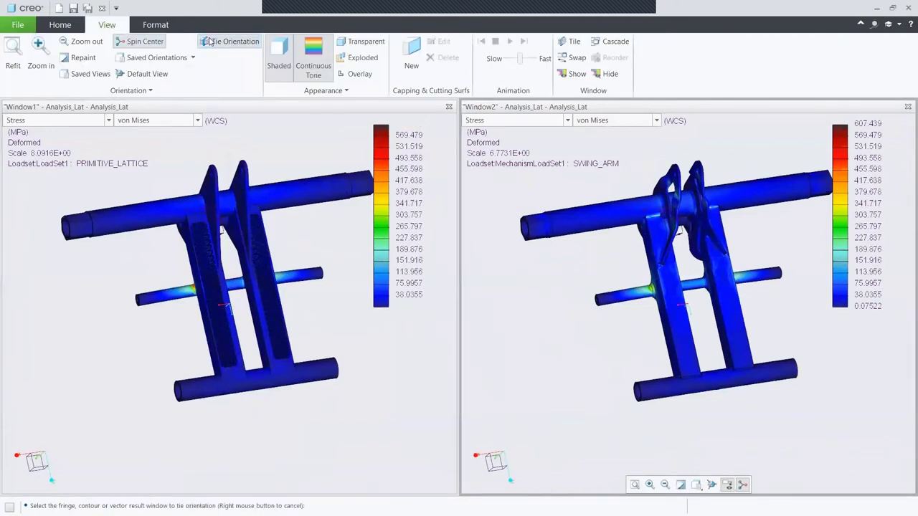
click(307, 224)
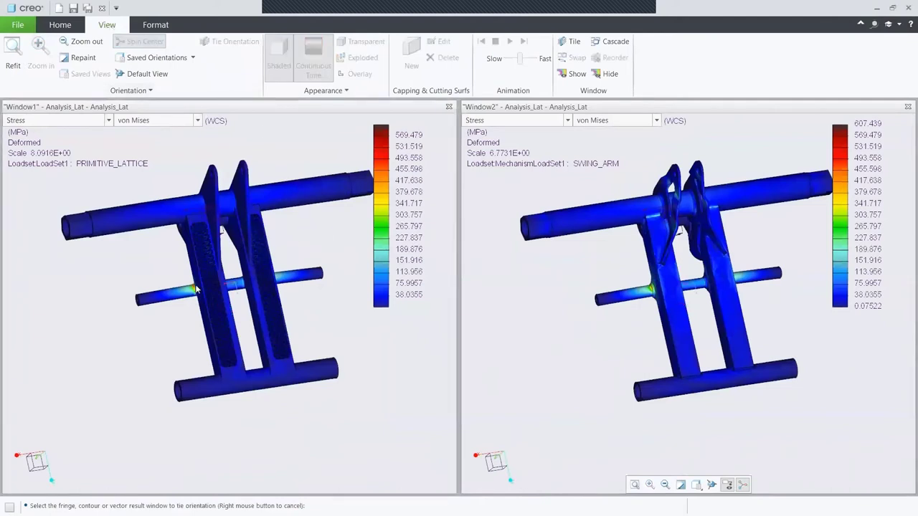
- Compare the stress concentrations where the small cross tube meets the arm in both swing arm designs
scroll(192, 289, down, 10)
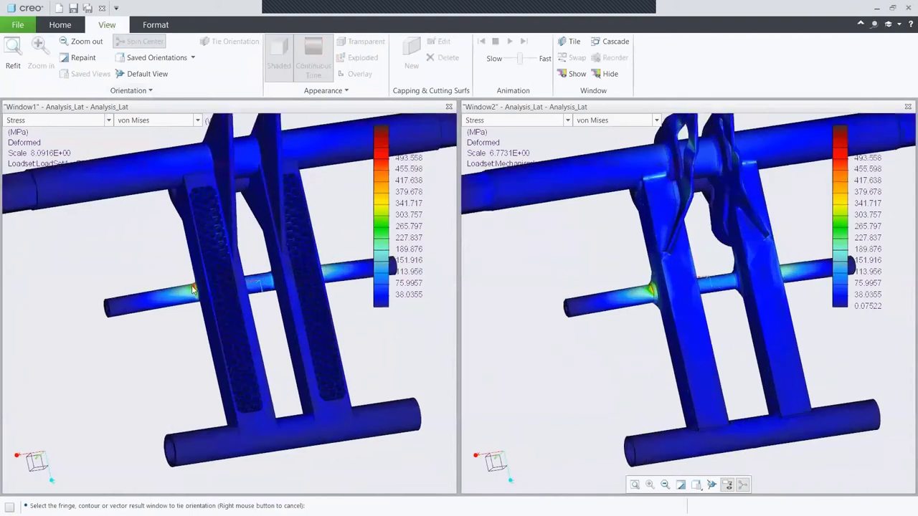
scroll(192, 289, down, 3)
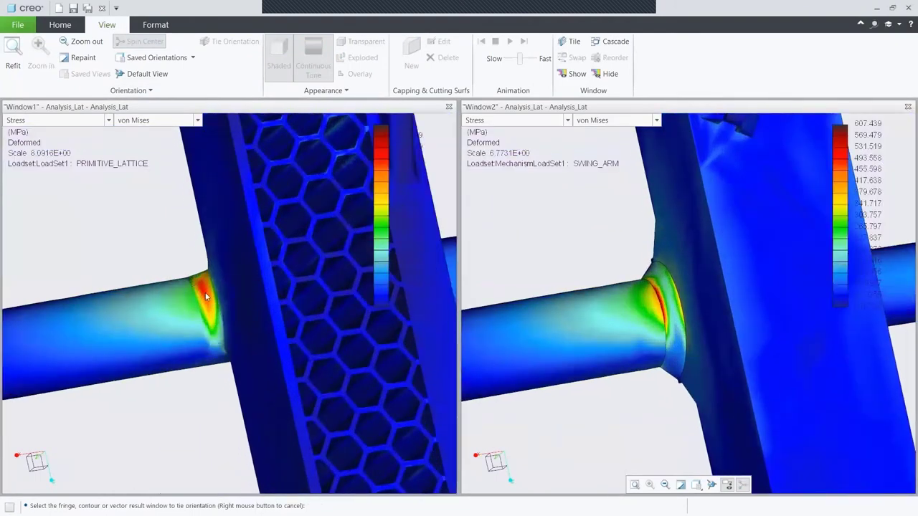
mouse_move(210, 299)
middle_down()
mouse_move(227, 304)
mouse_move(206, 303)
middle_up()
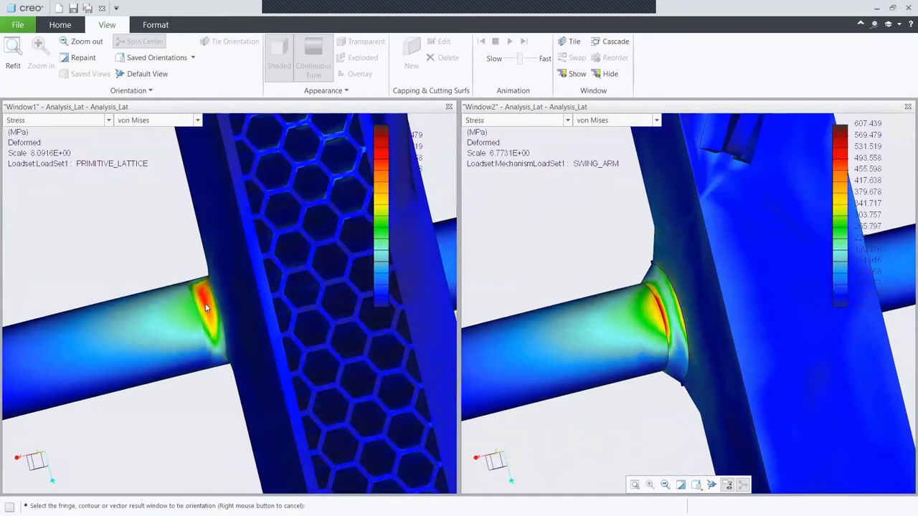
scroll(206, 307, down, 3)
scroll(206, 307, down, 6)
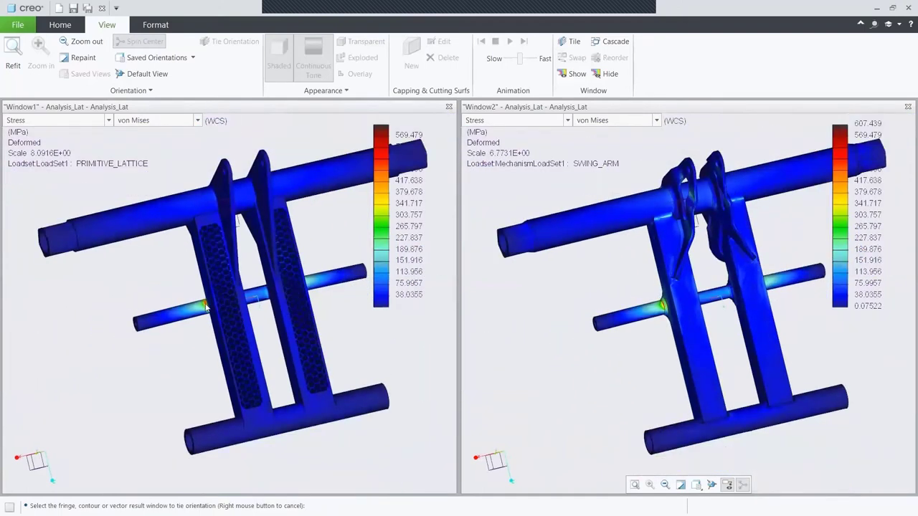
- Exit the simulation results without saving the result windows, and leave Simulate to return to the part model
click(908, 7)
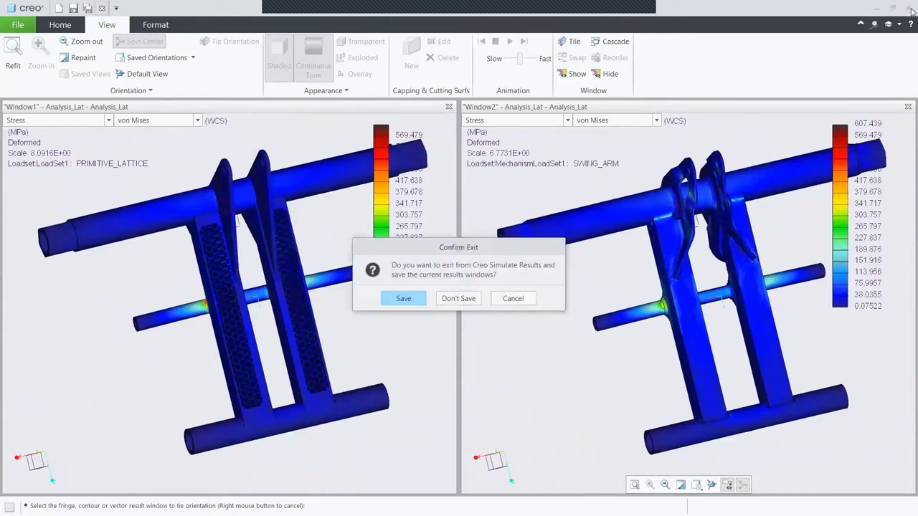
click(459, 299)
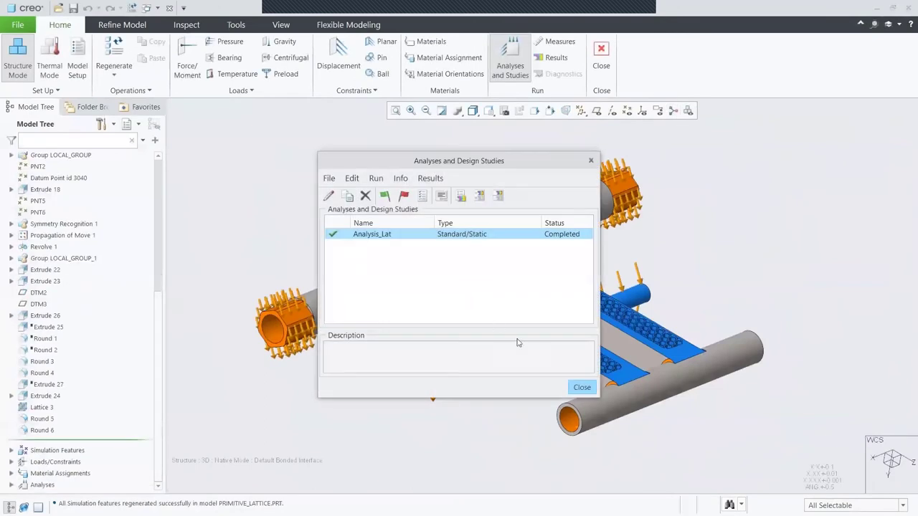
click(582, 387)
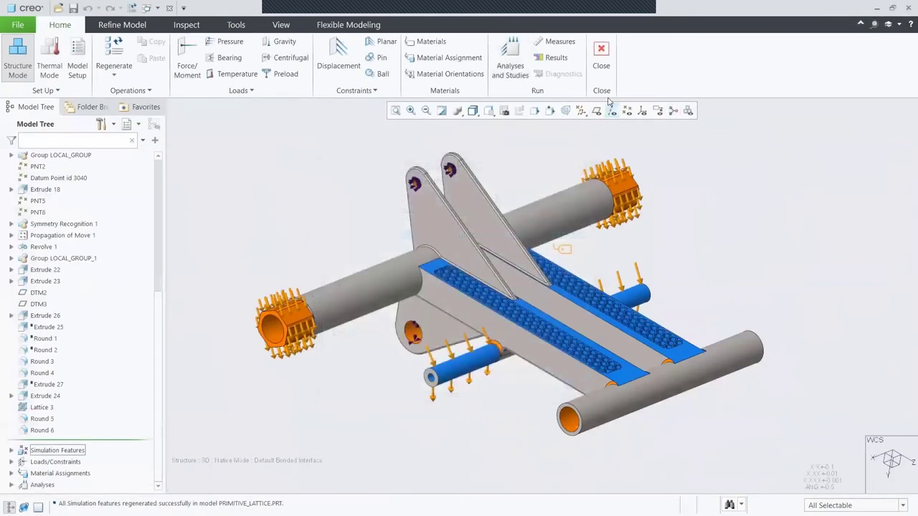
click(606, 62)
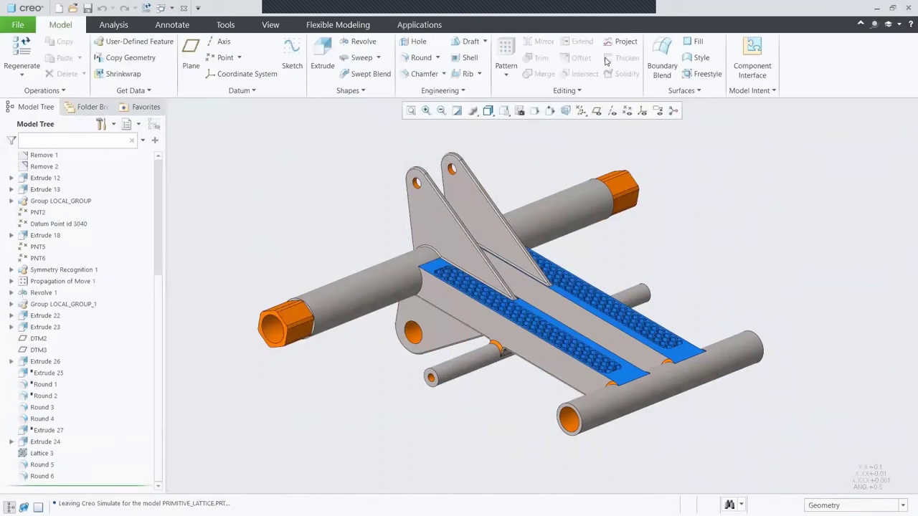
- Start a Build Direction analysis with the TOP datum plane as build tray and view the part's underside
click(114, 25)
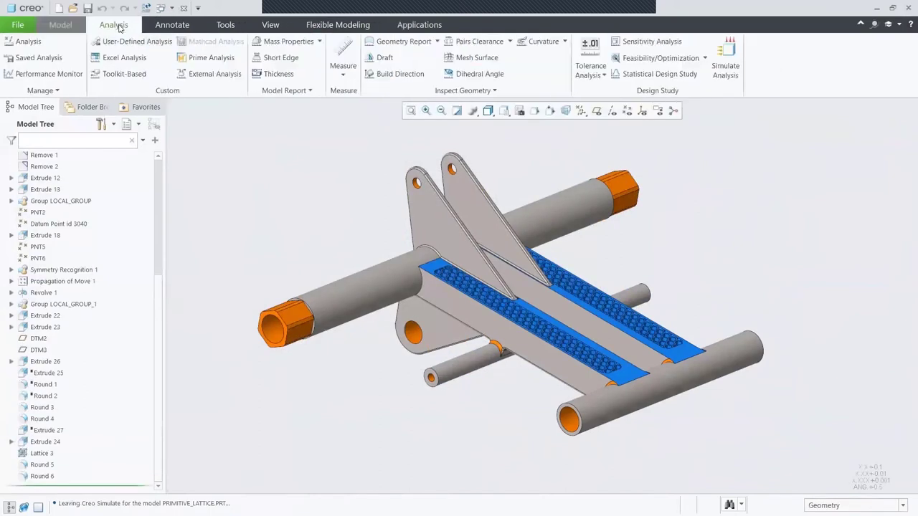
click(396, 78)
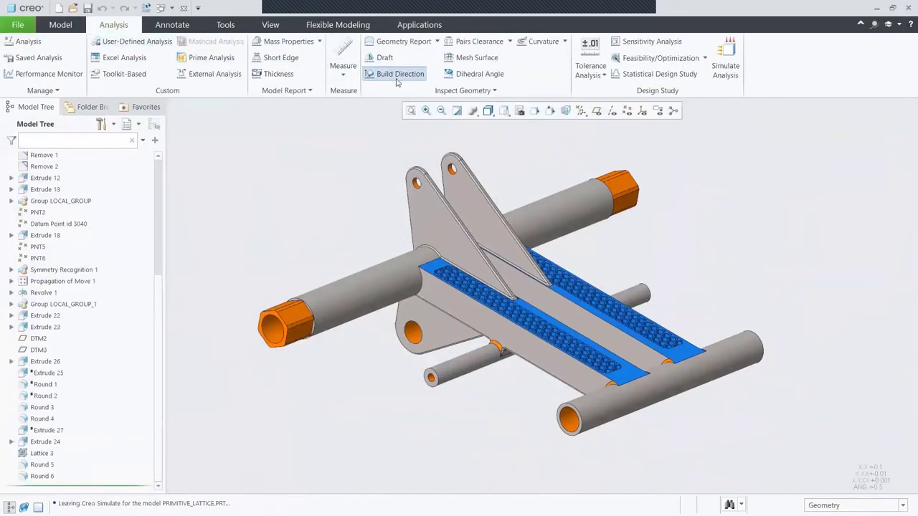
drag(158, 330, 168, 176)
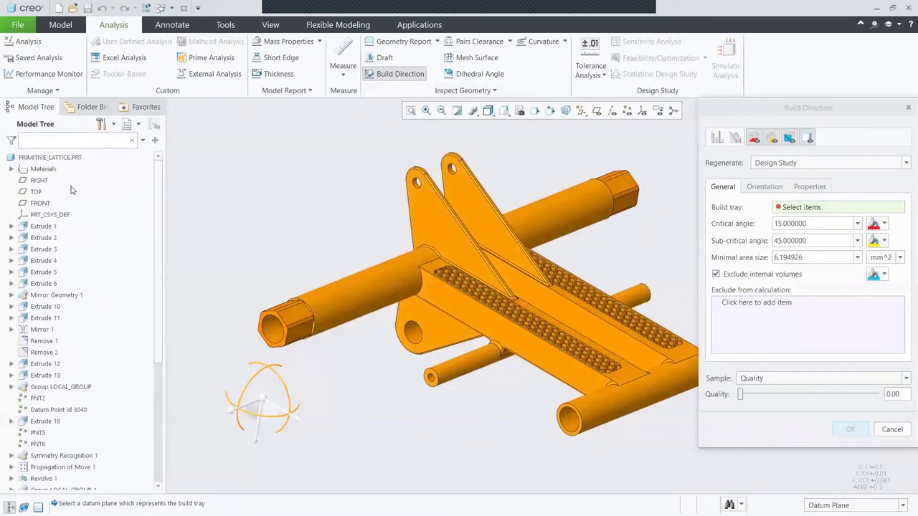
click(35, 192)
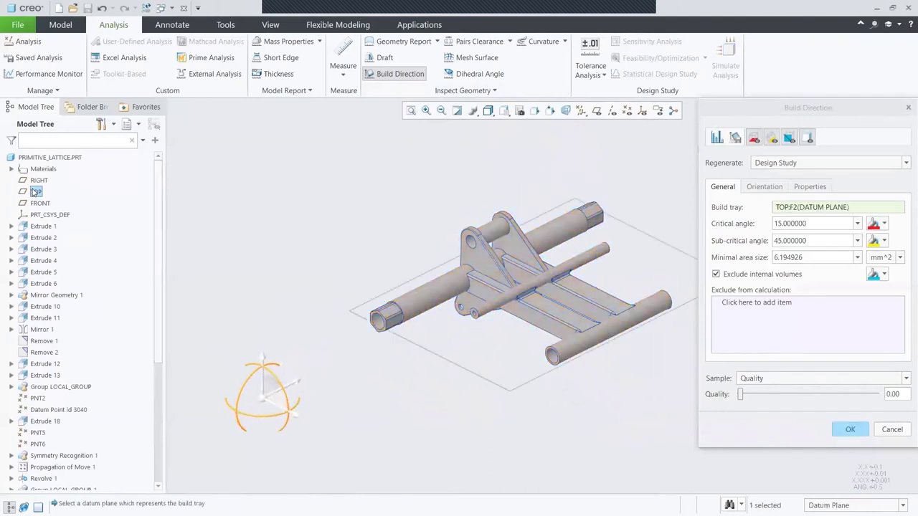
middle_drag(481, 295, 494, 227)
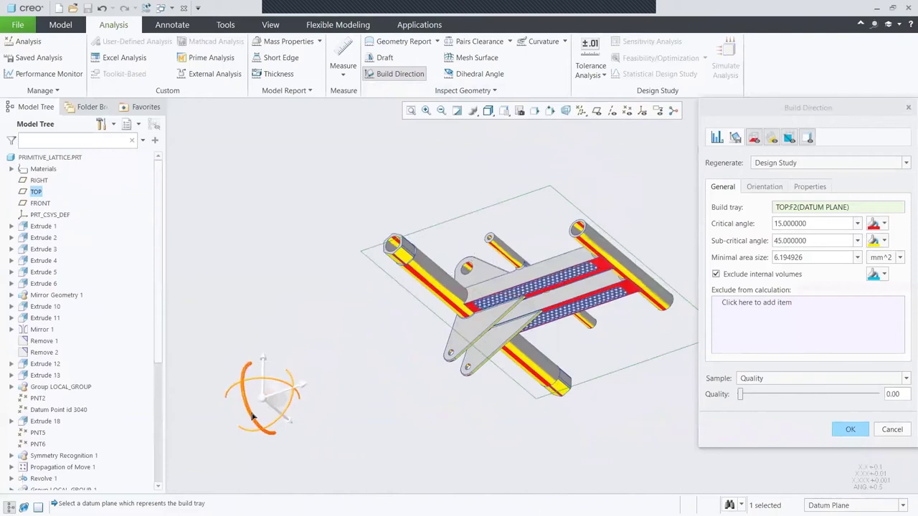
- Rotate the part's build orientation by about 177° and set the critical angle to 30°
drag(252, 406, 276, 383)
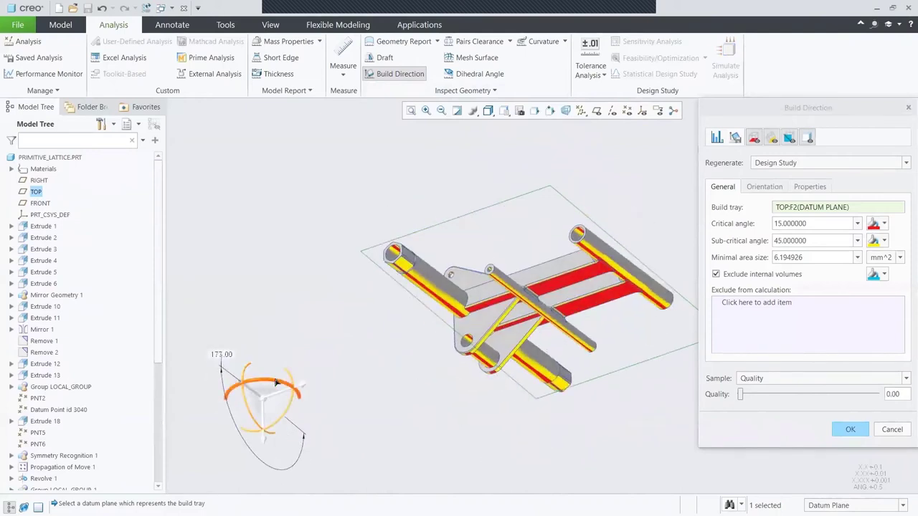
double_click(804, 224)
text(30)
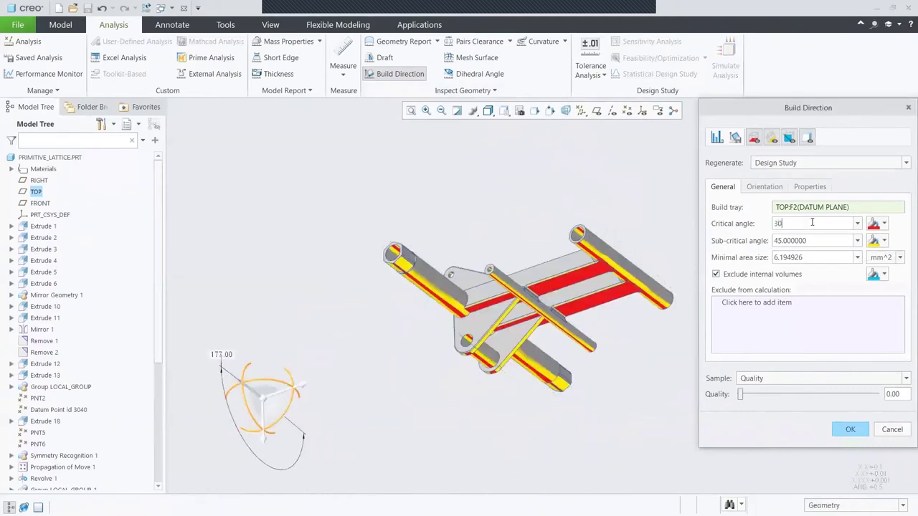
key(Return)
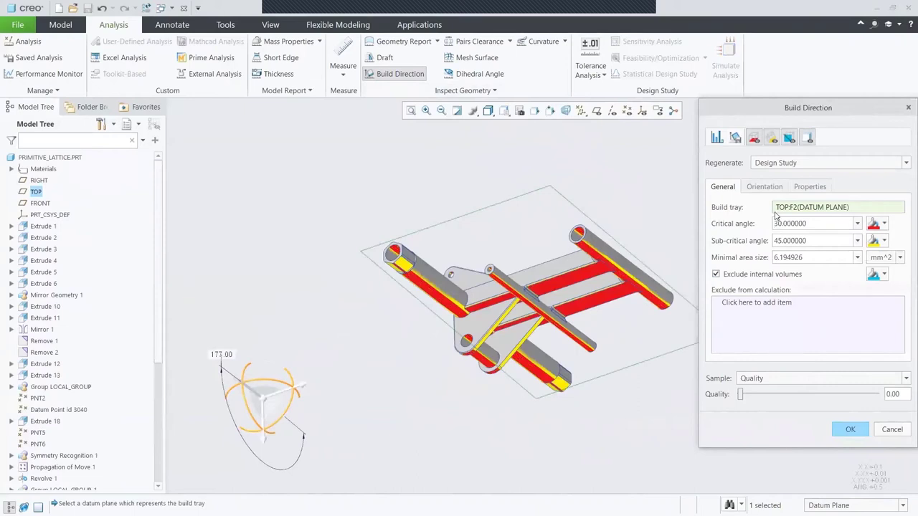
- Optimize the part's build orientation for minimal downskin area, then dismiss the convergence graph and the optimization dialog
click(764, 187)
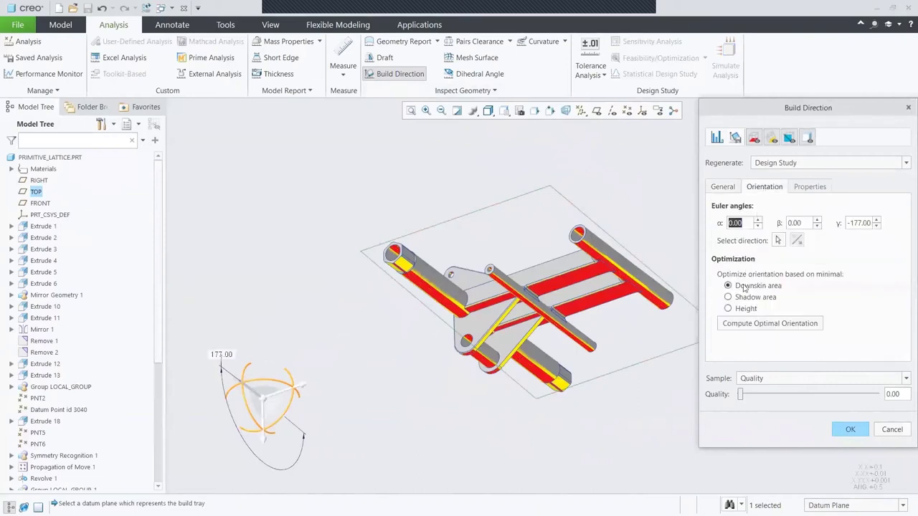
click(767, 324)
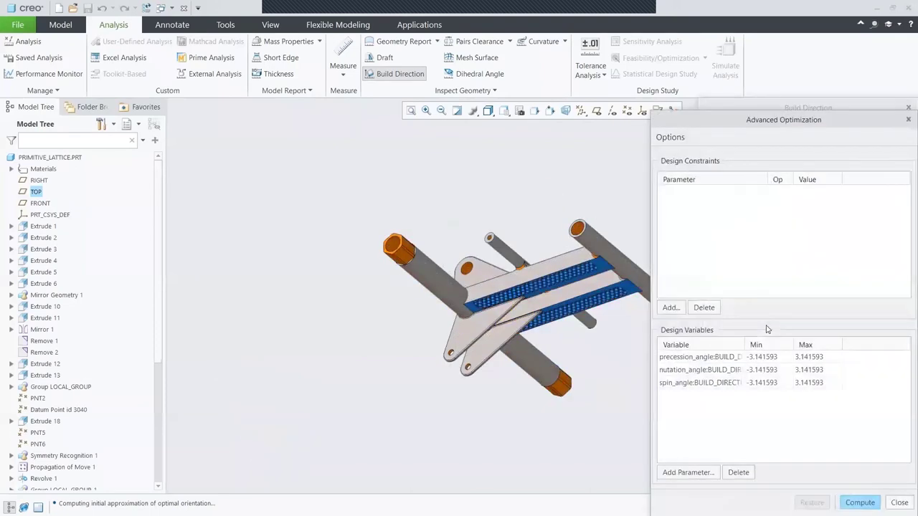
click(859, 503)
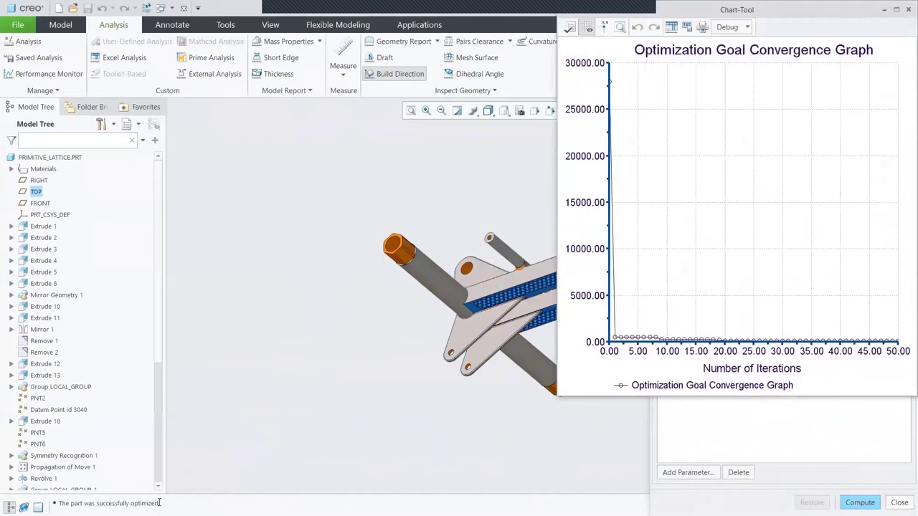
click(908, 10)
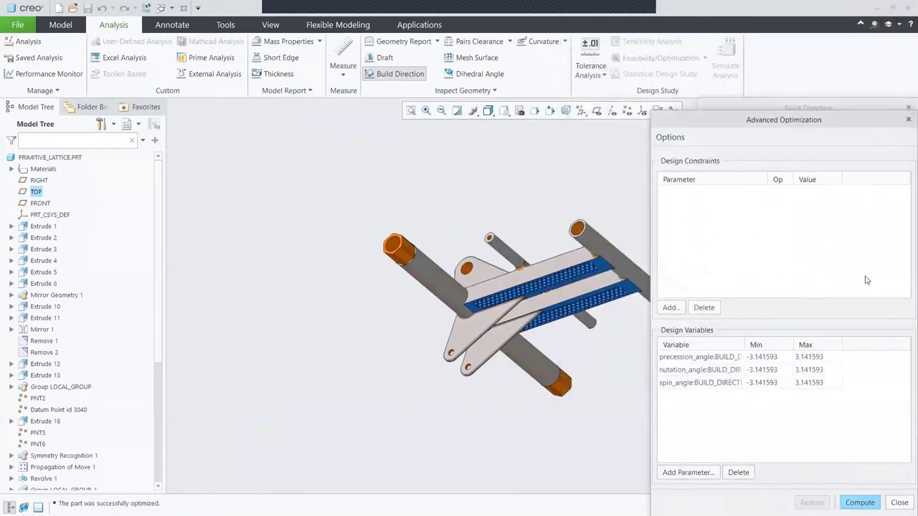
click(899, 503)
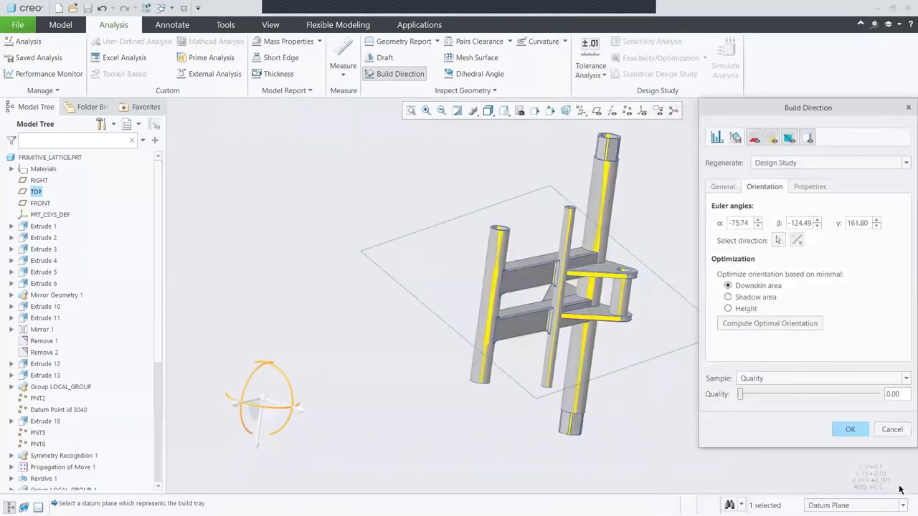
- Save the optimized build orientation as a view with the finished analysis and display the saved BUILD_DIRECTION_1 view
click(735, 138)
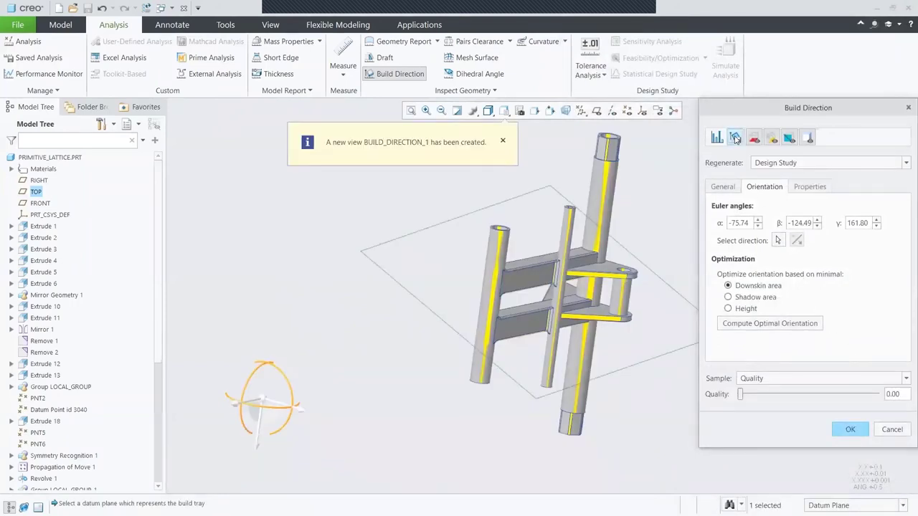
click(849, 429)
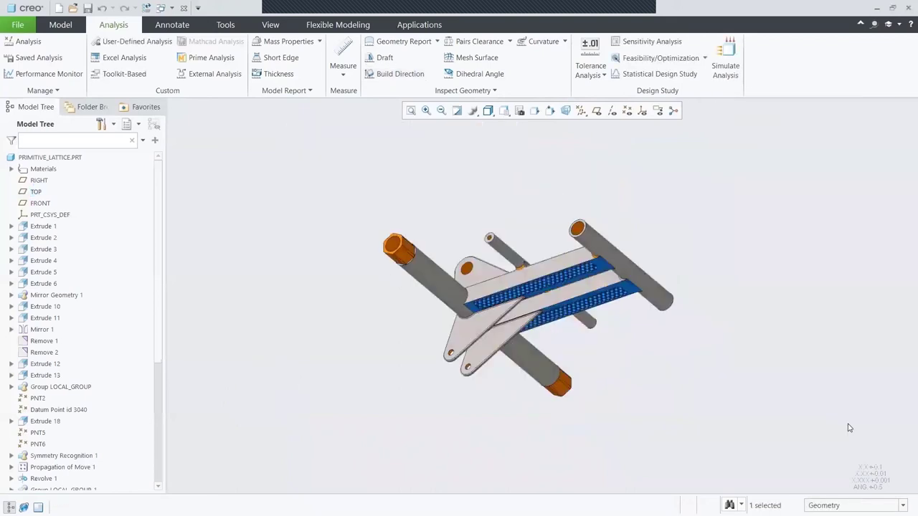
click(505, 112)
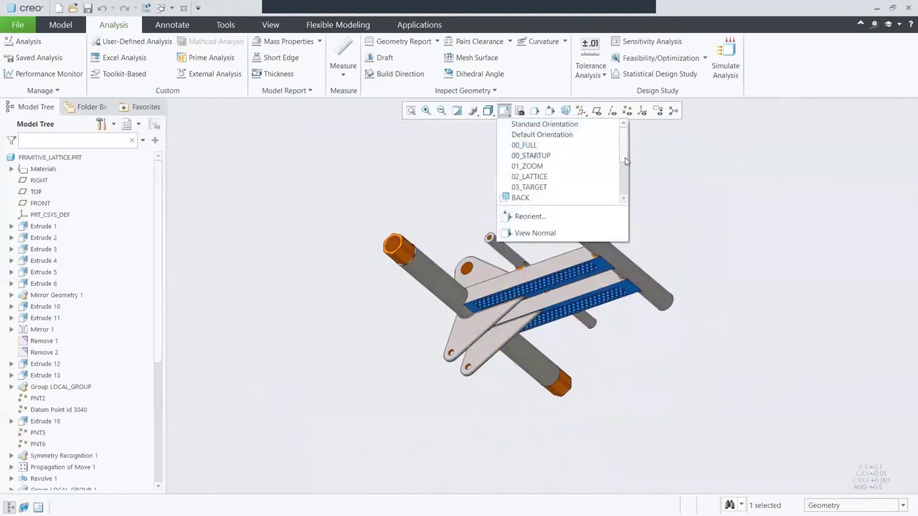
drag(625, 161, 630, 185)
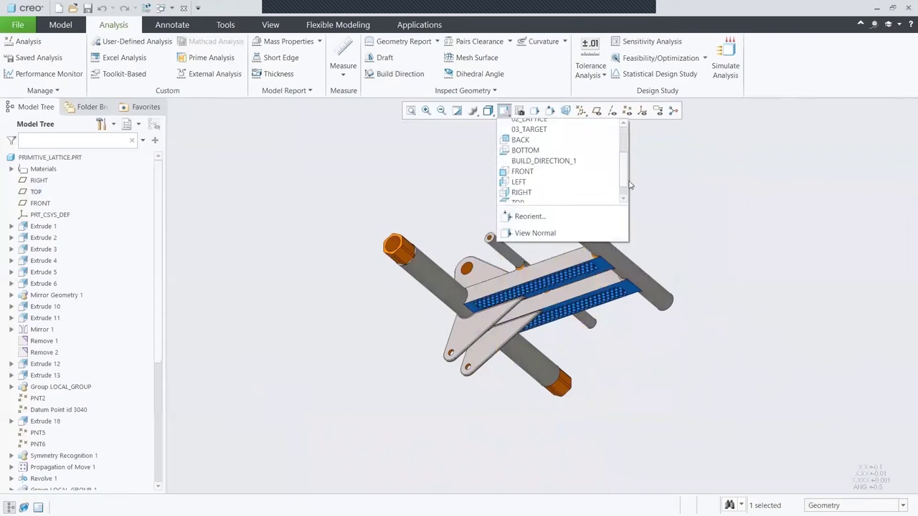
click(566, 161)
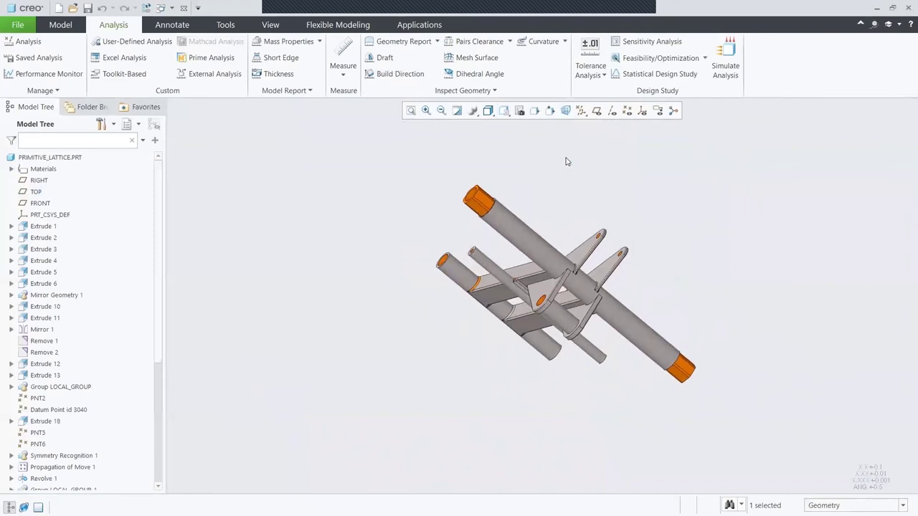
- Show the coordinate systems briefly to inspect the build direction, hide them again and return to the default view
click(642, 110)
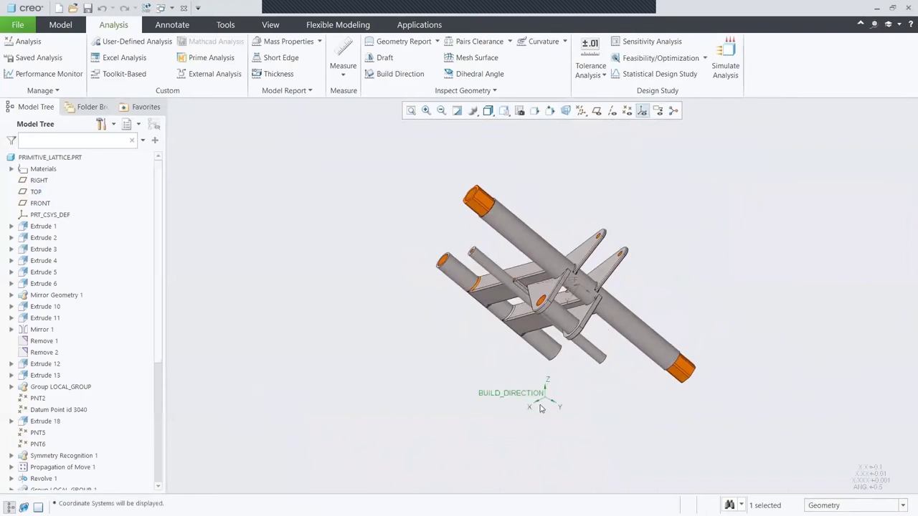
click(645, 112)
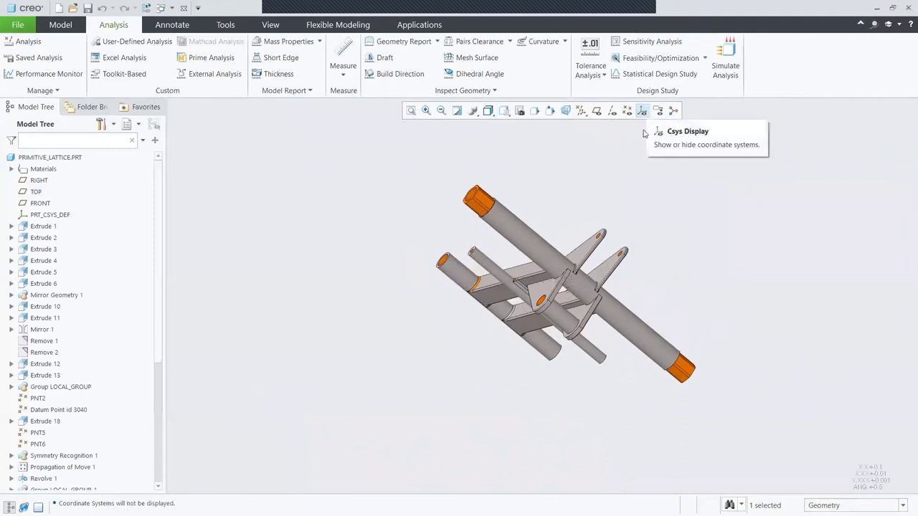
key(ctrl+d)
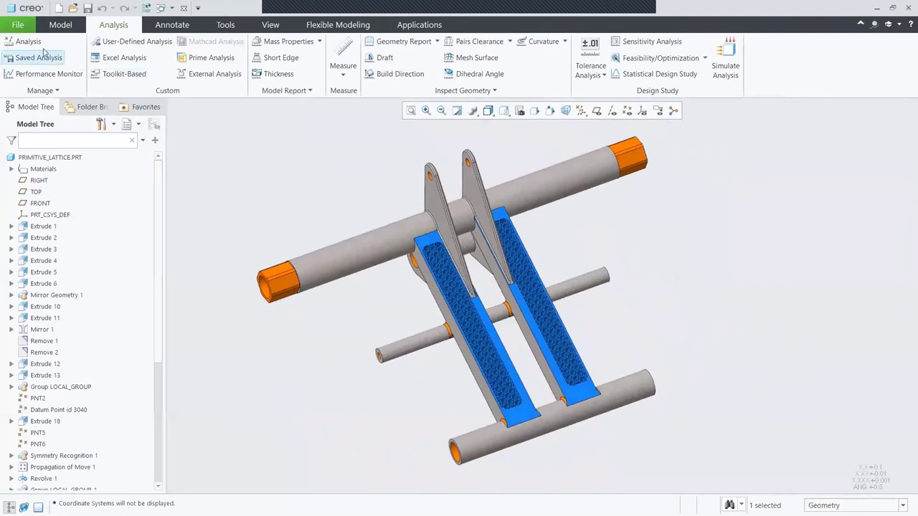
- Export a copy of the part as the 3MF file primitive_lattice in the 3D_Printing folder
click(17, 25)
mouse_move(32, 110)
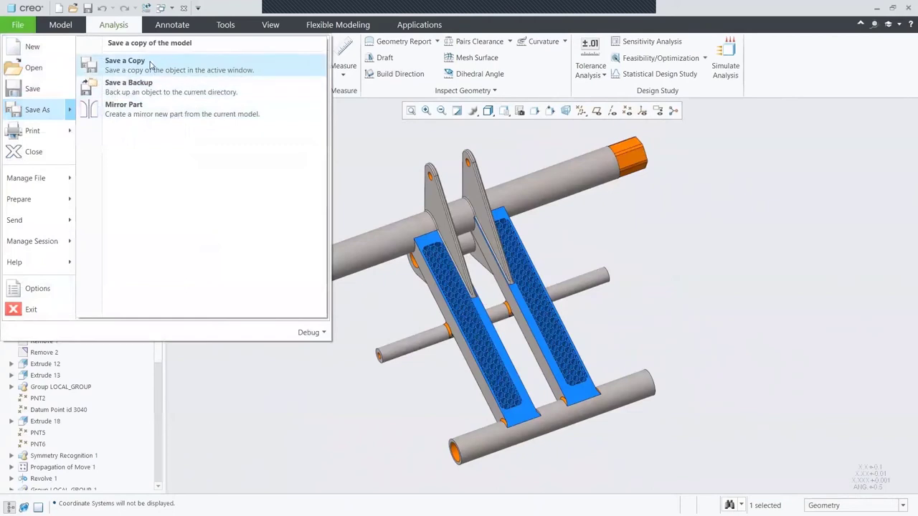
click(125, 62)
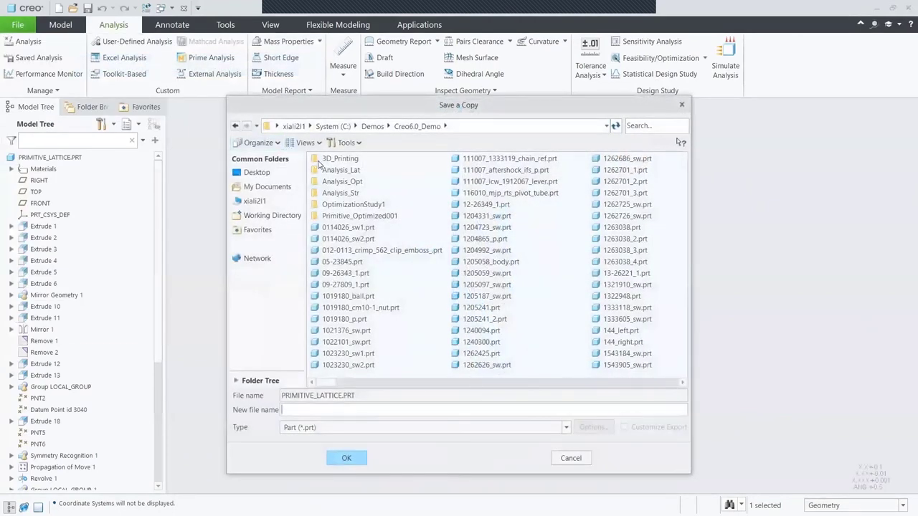
double_click(319, 162)
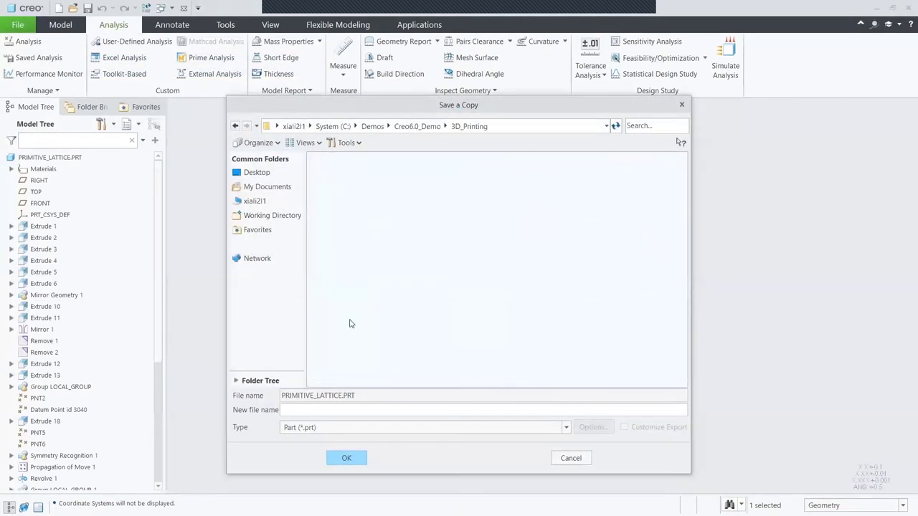
click(370, 429)
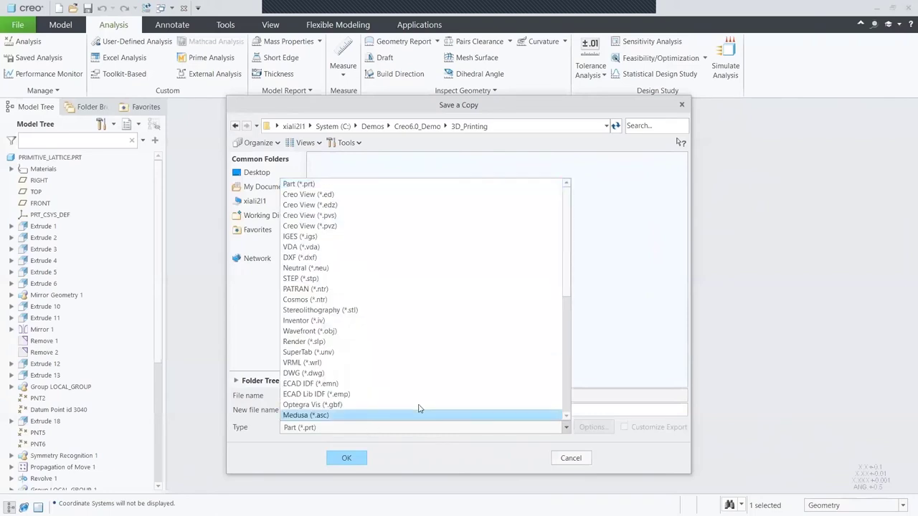
drag(565, 292, 565, 419)
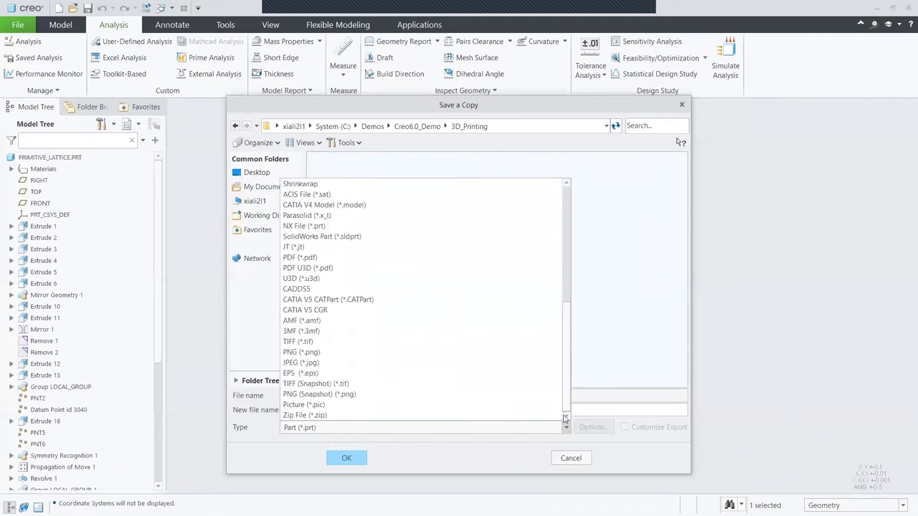
click(433, 332)
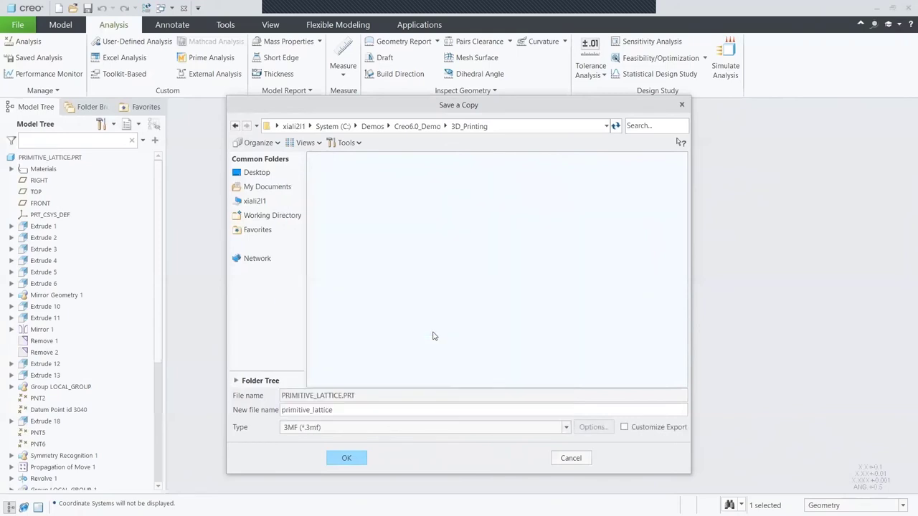
click(345, 459)
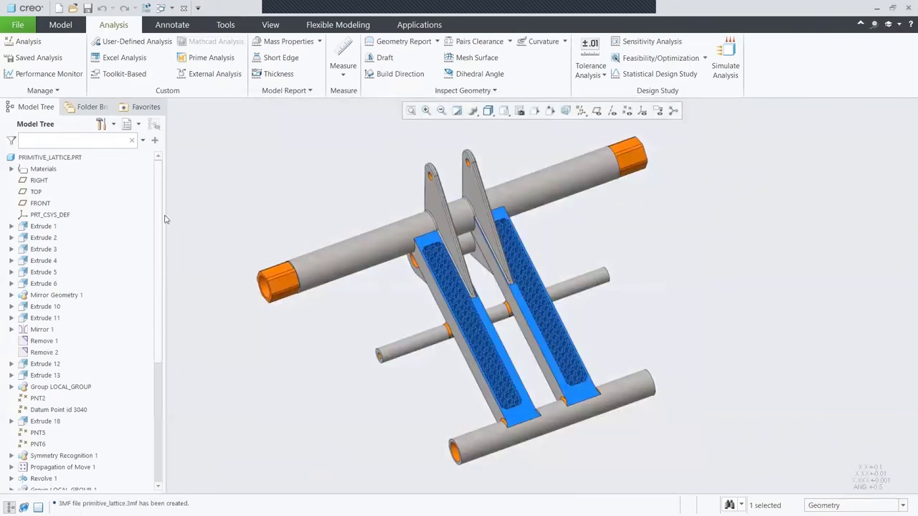
- Prepare the lattice part for 3D printing by placing it on a print tray
click(18, 25)
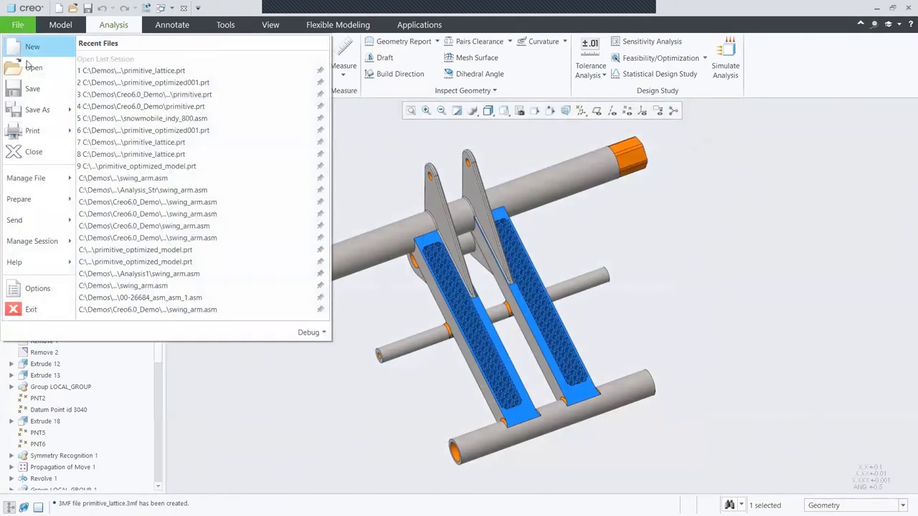
mouse_move(32, 130)
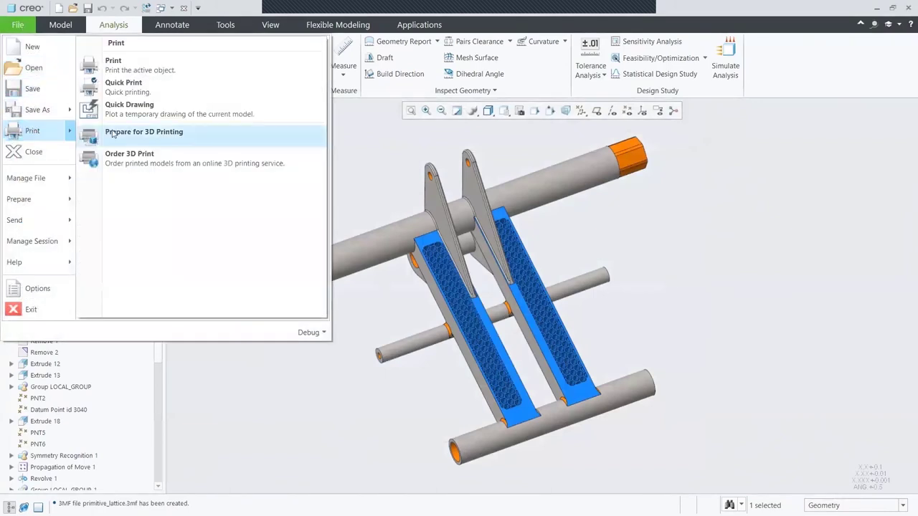
click(136, 132)
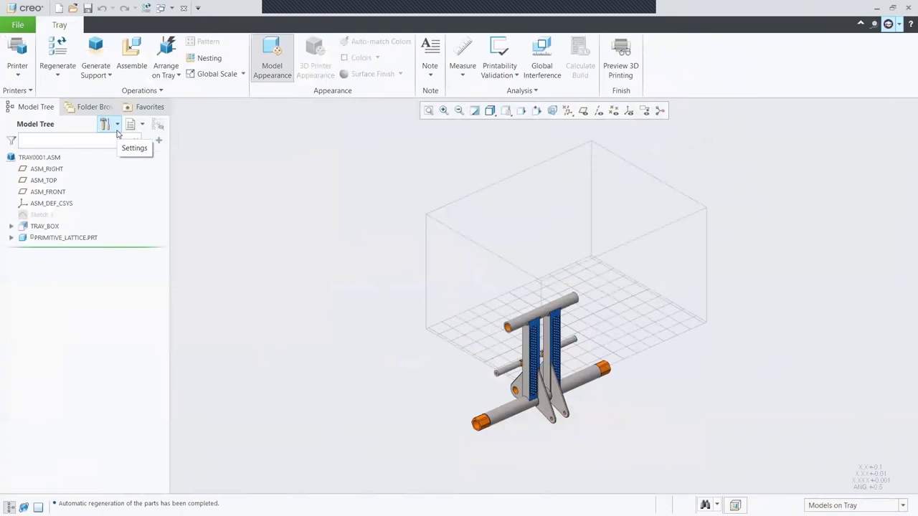
- Scale all models on the tray to 0.5 and orient the lattice part to its build direction
click(242, 74)
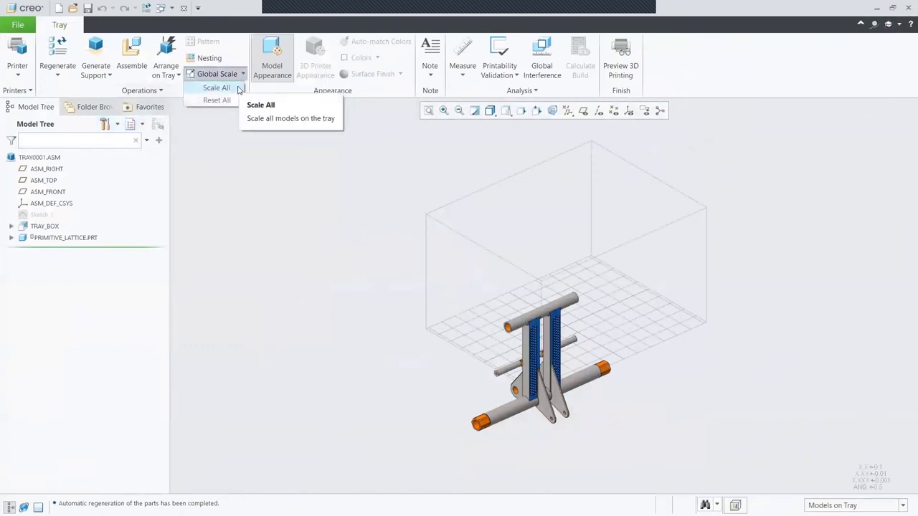
click(238, 89)
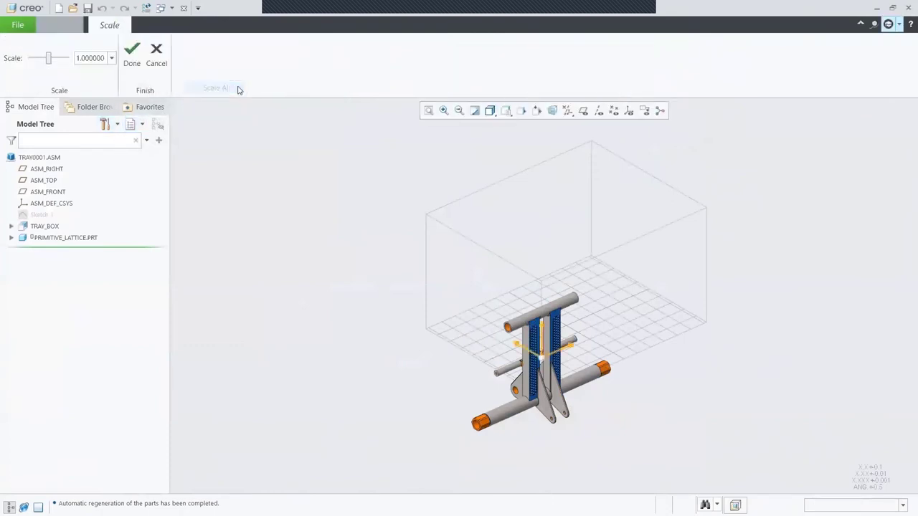
click(105, 58)
text(0.5)
key(Return)
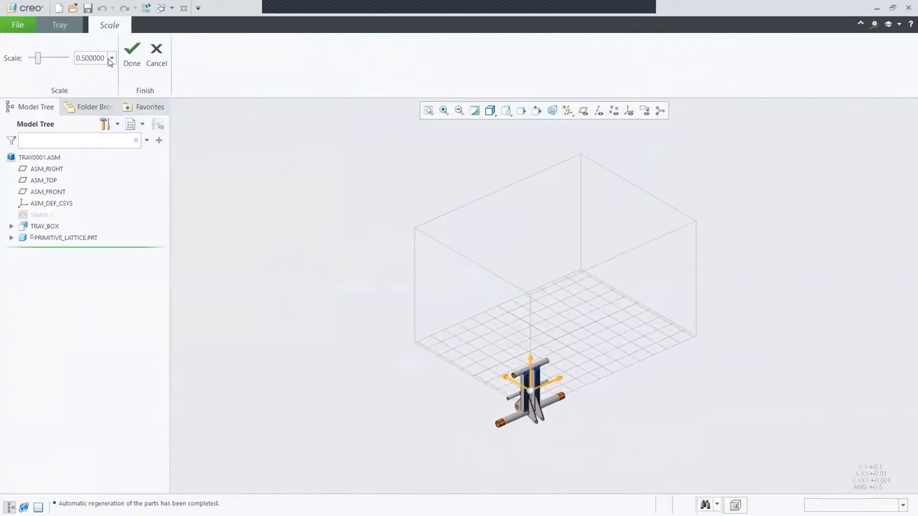
click(131, 54)
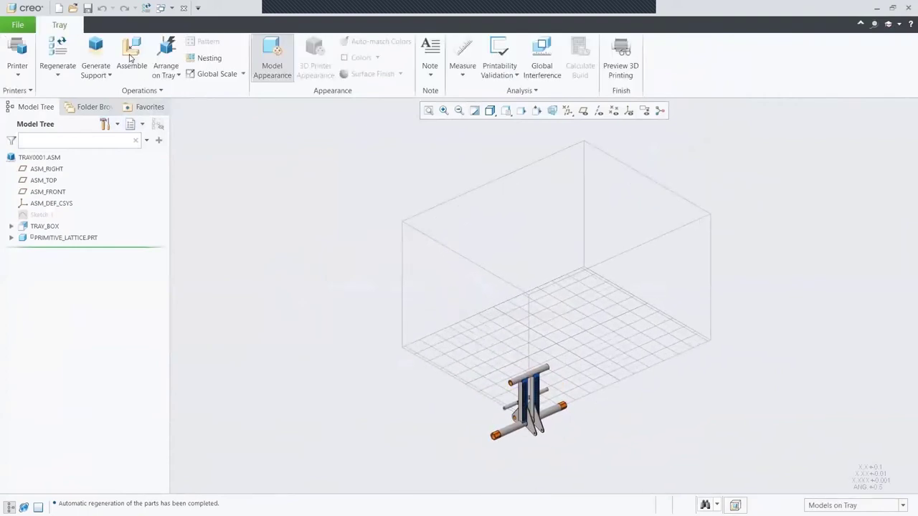
click(179, 77)
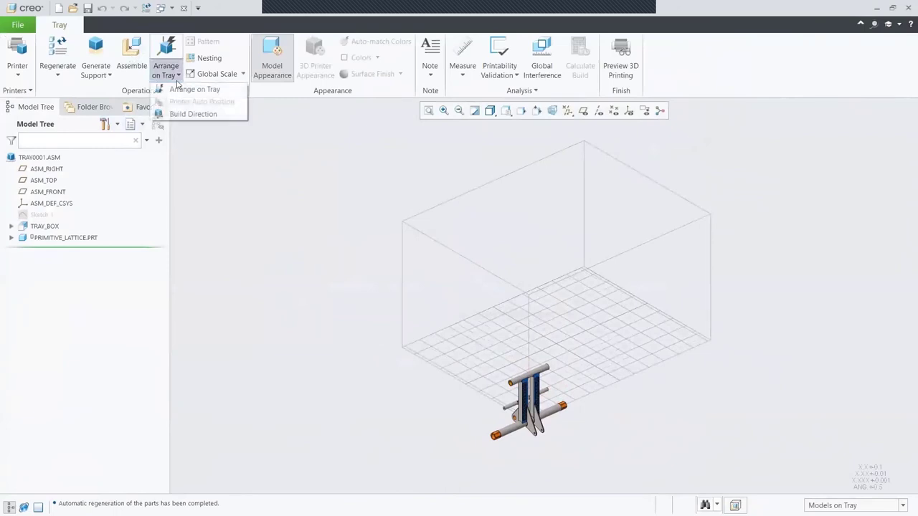
click(188, 117)
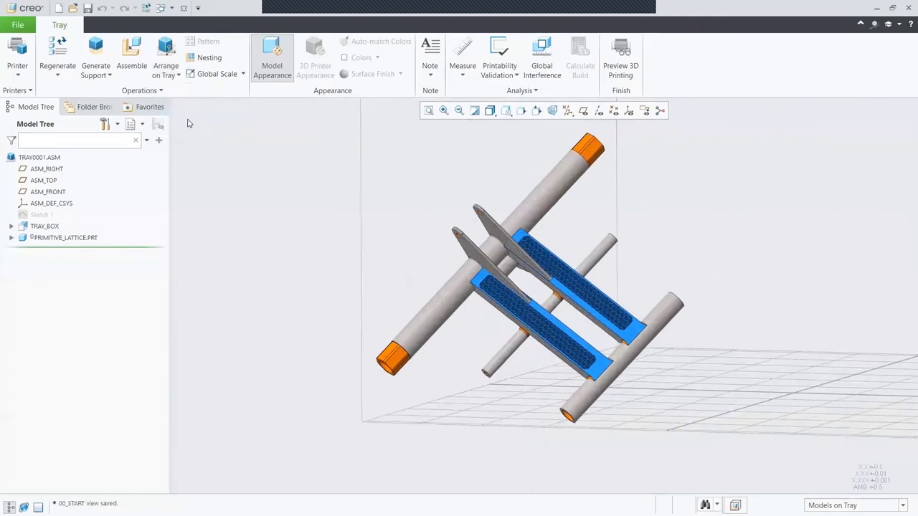
- Create a copy of the Default support structure profile and make the copy the active profile
click(107, 75)
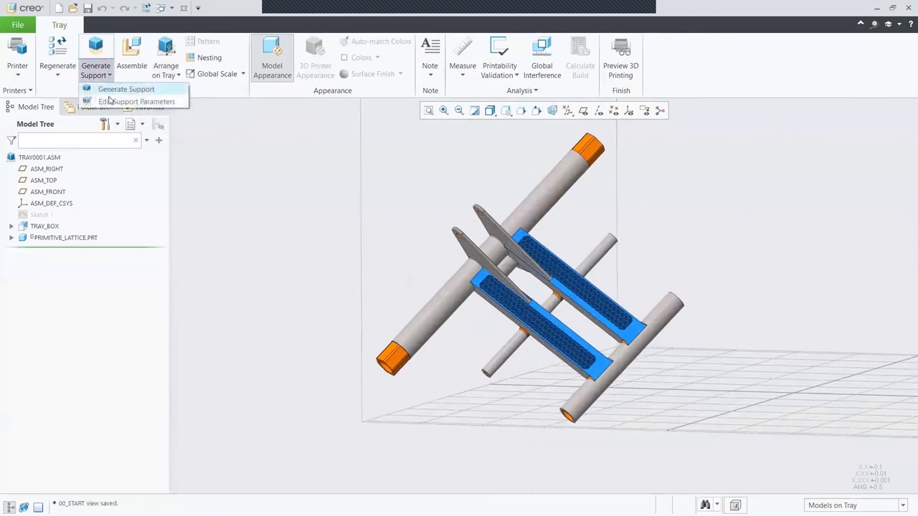
click(109, 102)
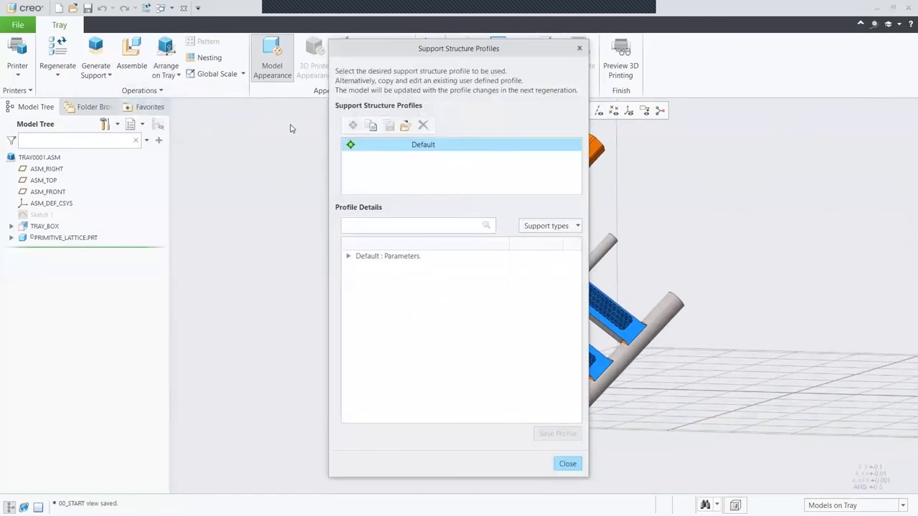
click(370, 127)
click(353, 126)
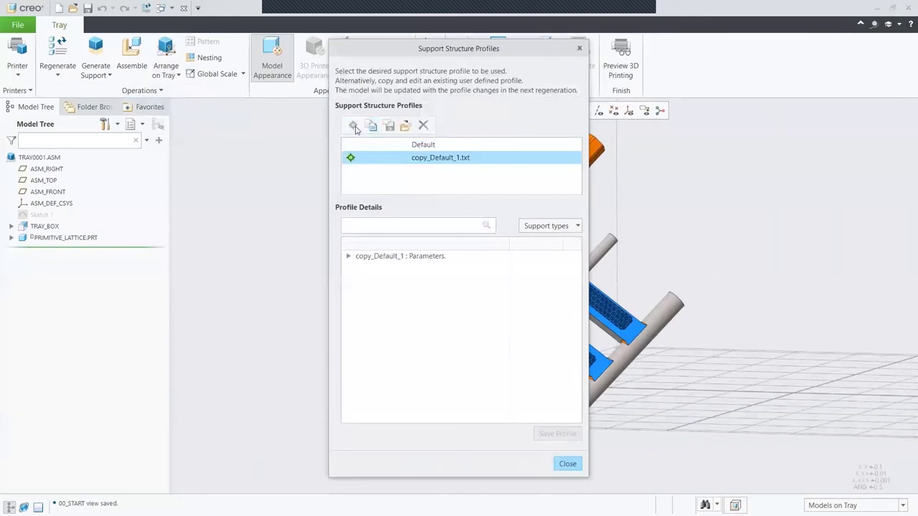
- Set the self-supporting angle in the copied profile's General parameters to 30
click(349, 256)
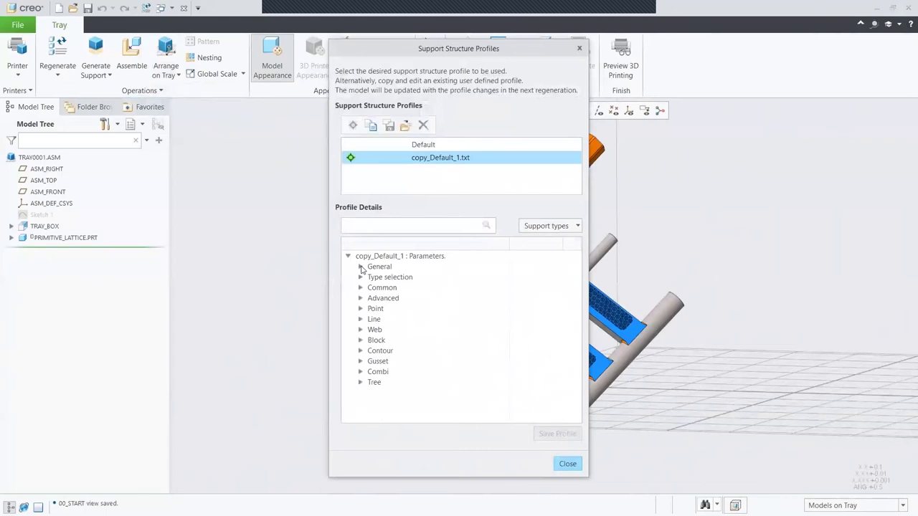
click(361, 267)
double_click(527, 277)
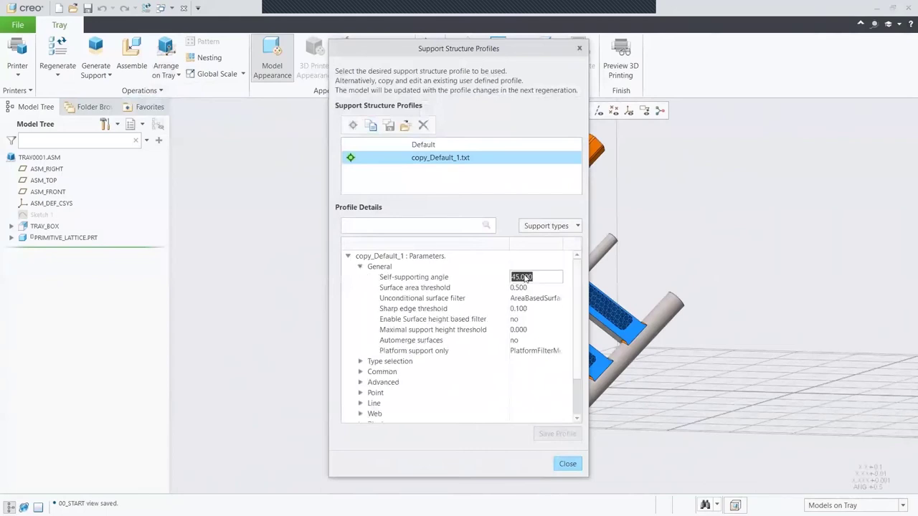
text(30)
key(Return)
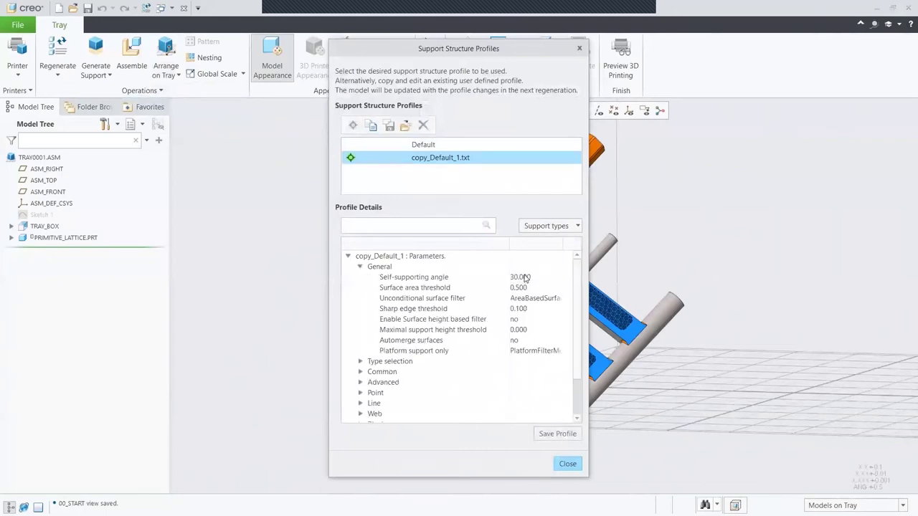
- Save the edited support structure profile and generate supports for the lattice part on the tray
click(549, 434)
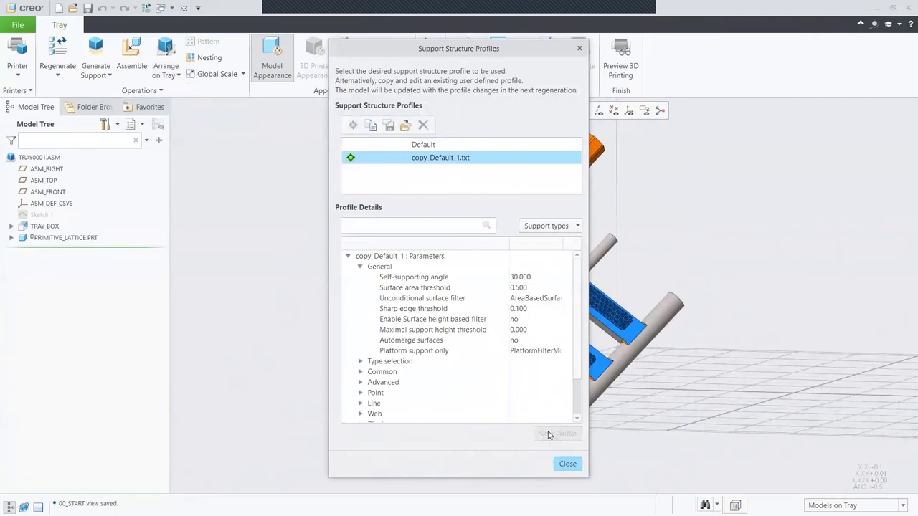
click(568, 465)
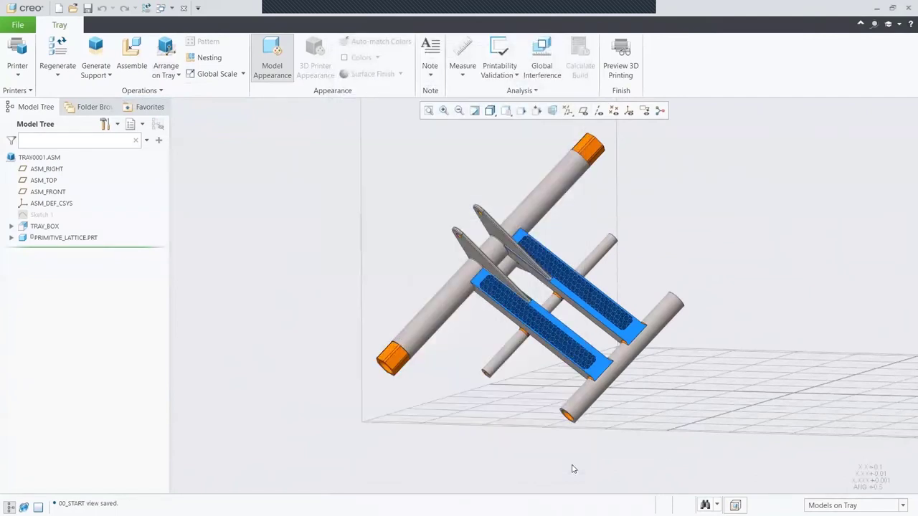
click(98, 54)
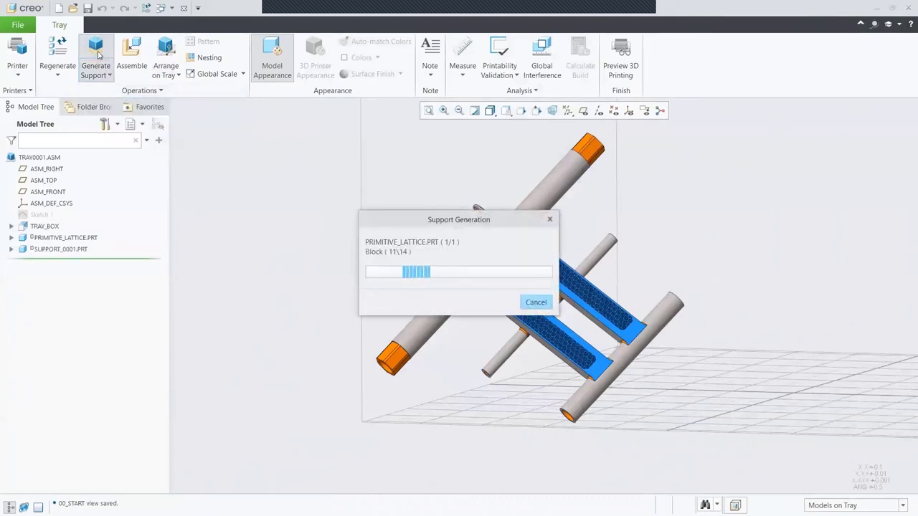
- Assign an installed 3D printer to the tray and regenerate the tray models
click(19, 74)
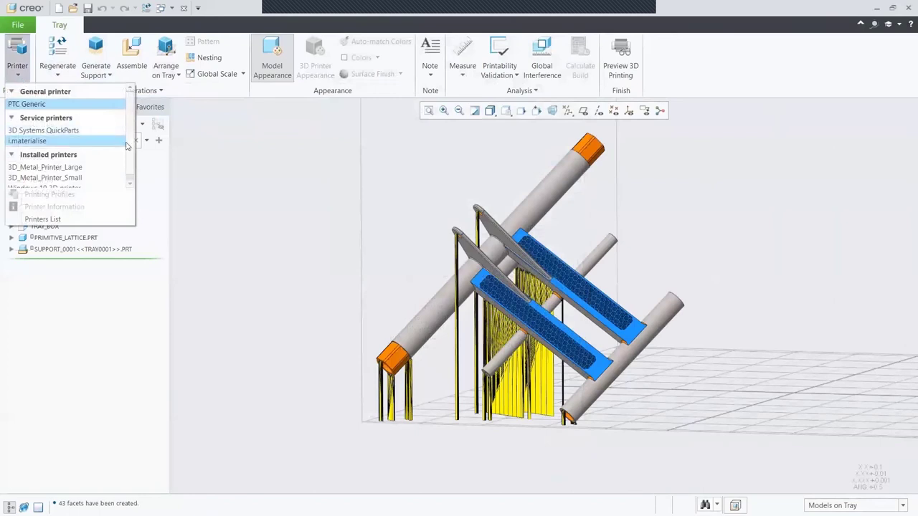
scroll(131, 166, down, 1)
click(71, 183)
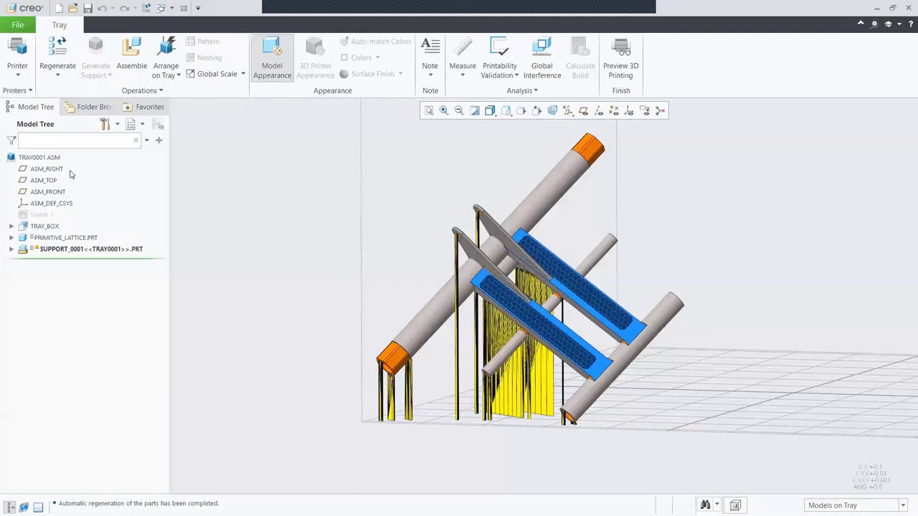
click(55, 52)
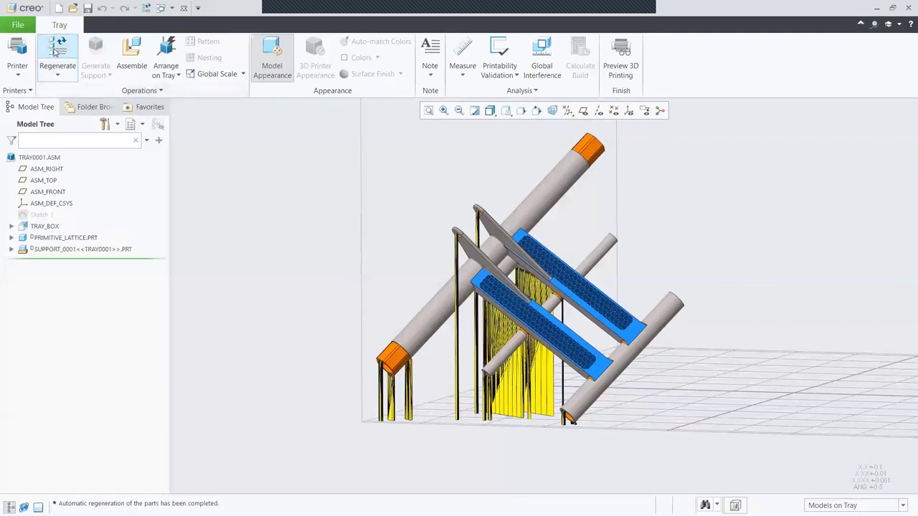
- Preview the tray for 3D printing and export its slice data as tray0001.cli in the 3D_Printing folder
click(619, 55)
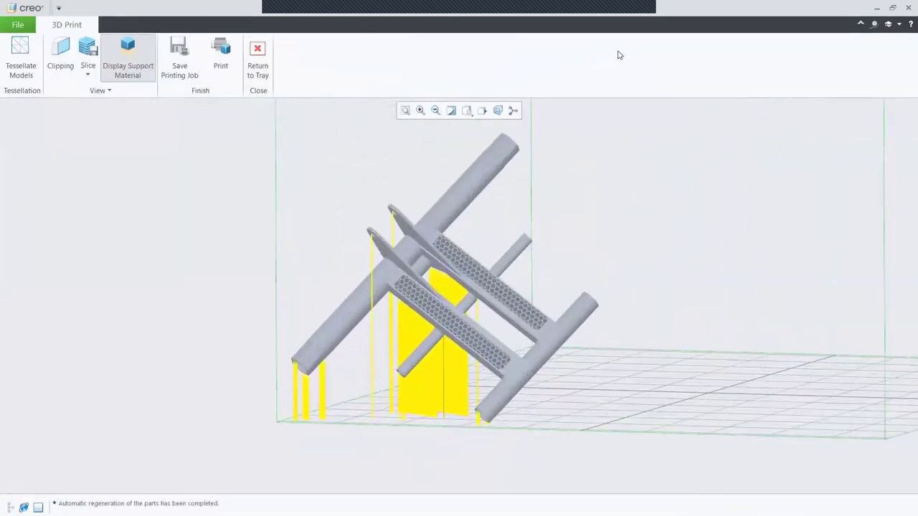
click(87, 74)
click(101, 88)
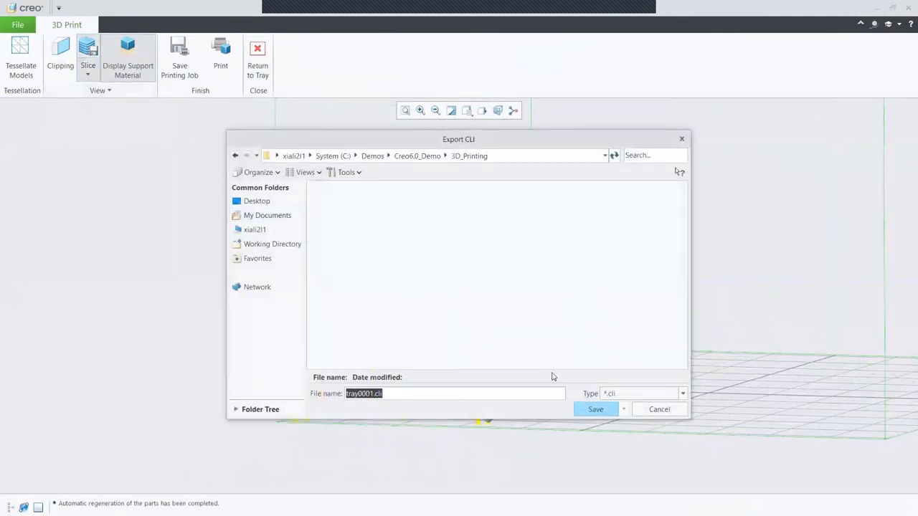
click(591, 408)
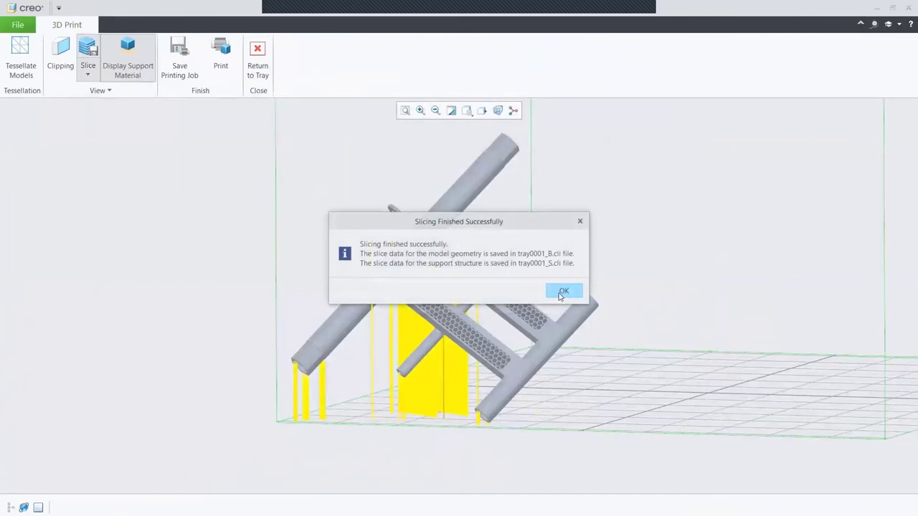
click(563, 291)
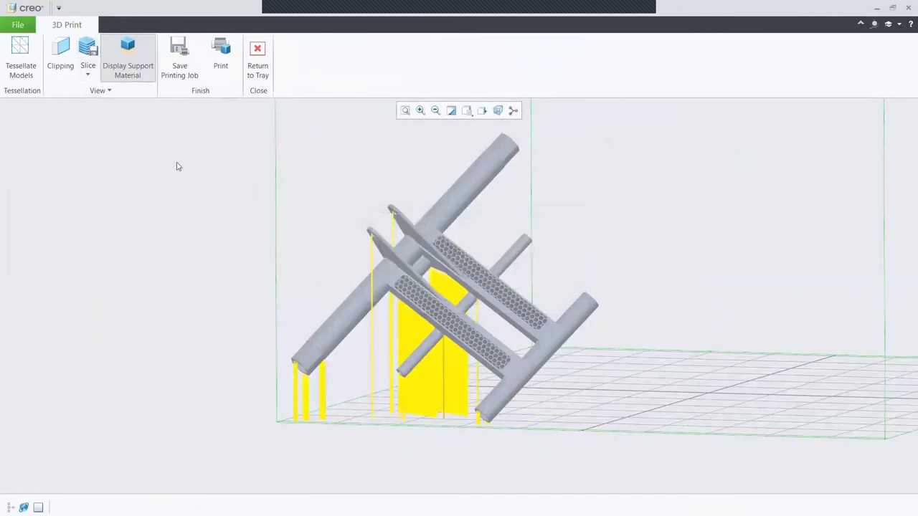
- Display the sliced layers of the part and supports and review them through slice 1144
click(88, 74)
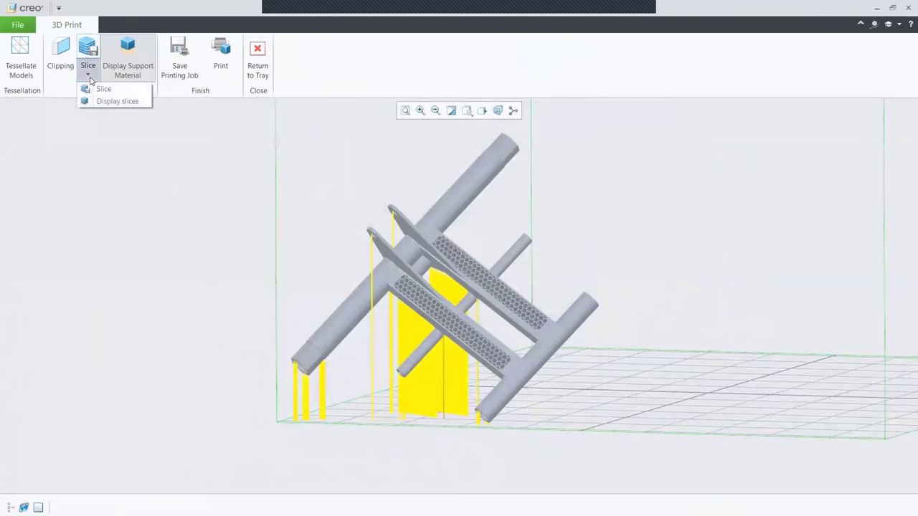
click(98, 100)
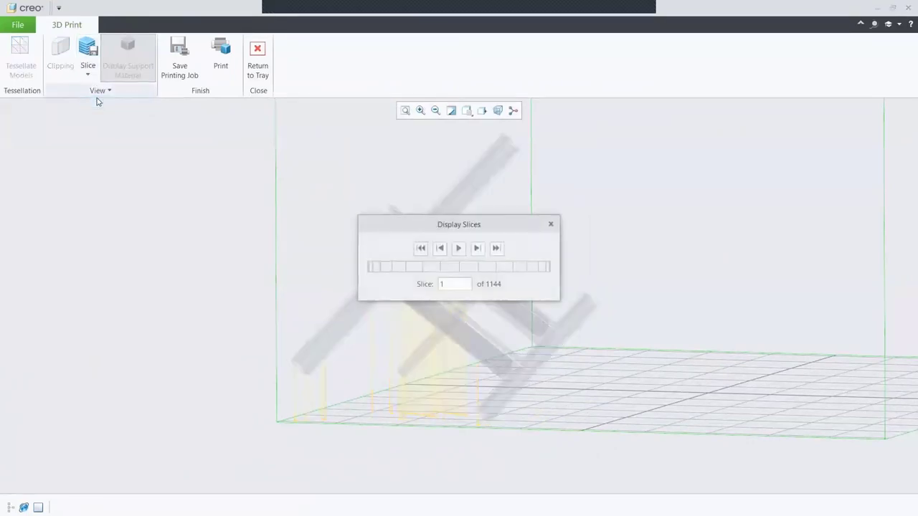
drag(374, 227, 649, 232)
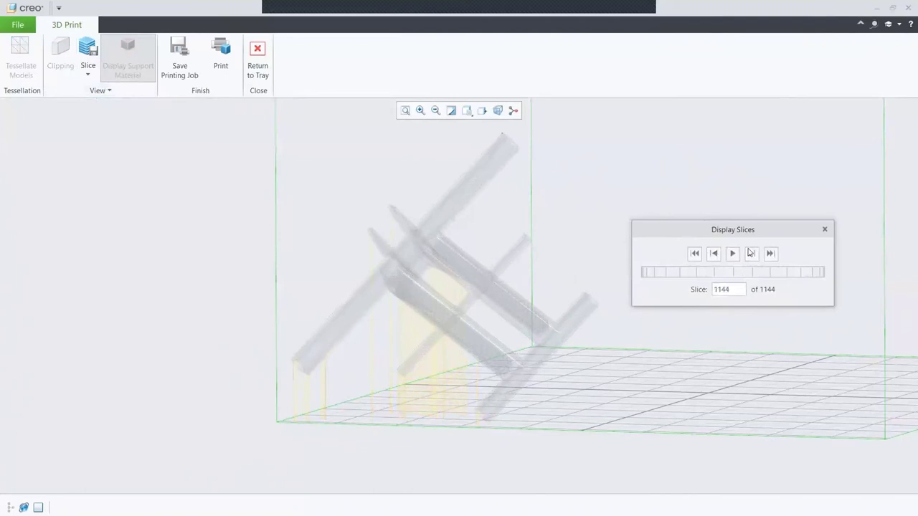
click(825, 229)
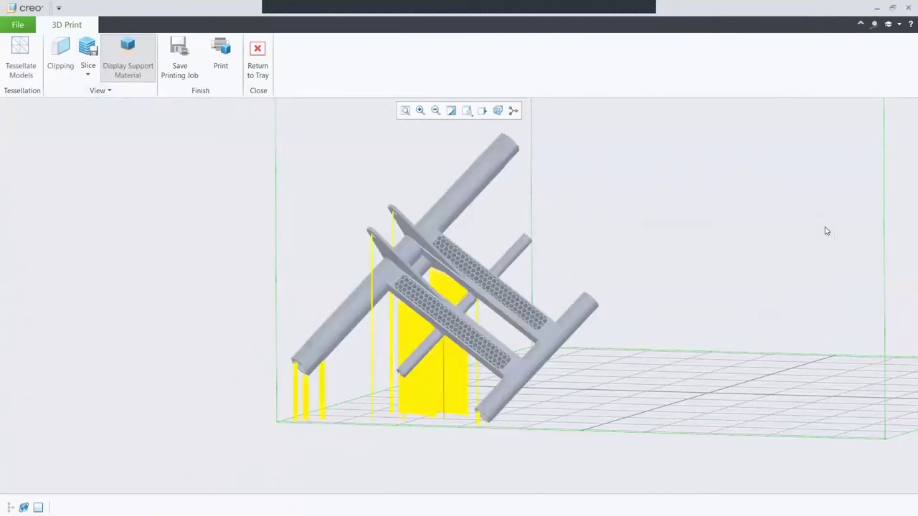
- Save the printing job data to the 3D_Printing folder
click(179, 66)
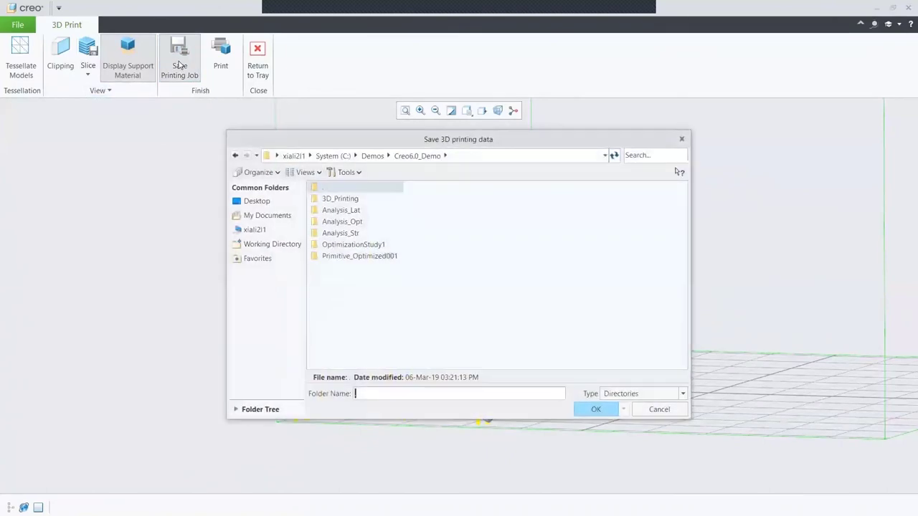
double_click(326, 200)
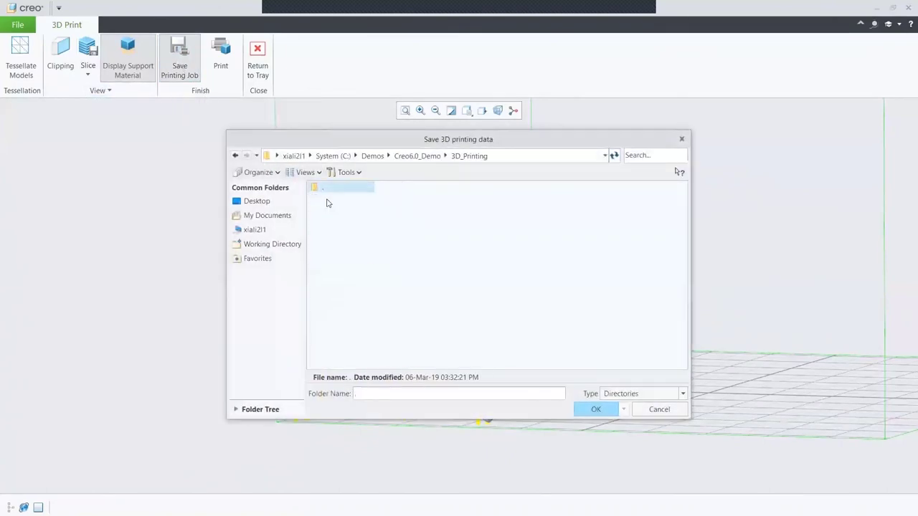
click(593, 409)
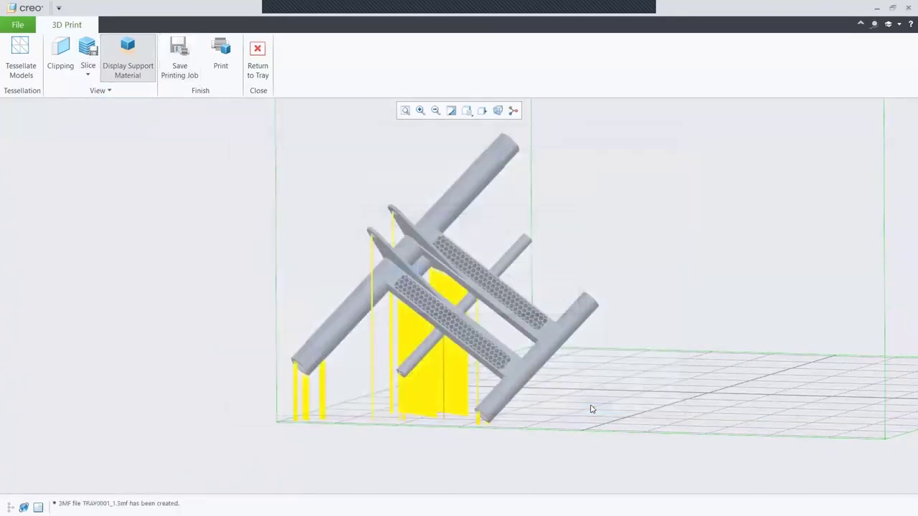
- Switch to File Explorer and preview primitive_lattice.3mf and TRAY0001_1.3mf in the 3D_Printing folder
key(alt+Tab)
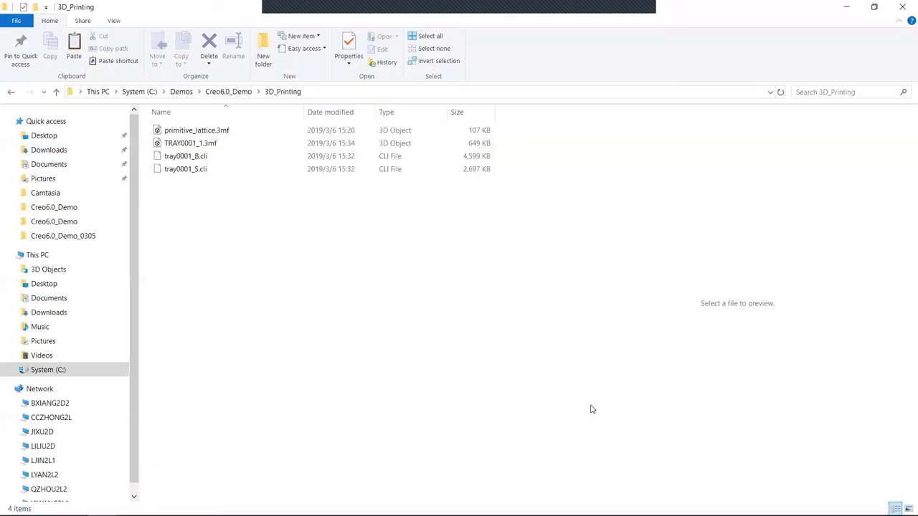
click(208, 132)
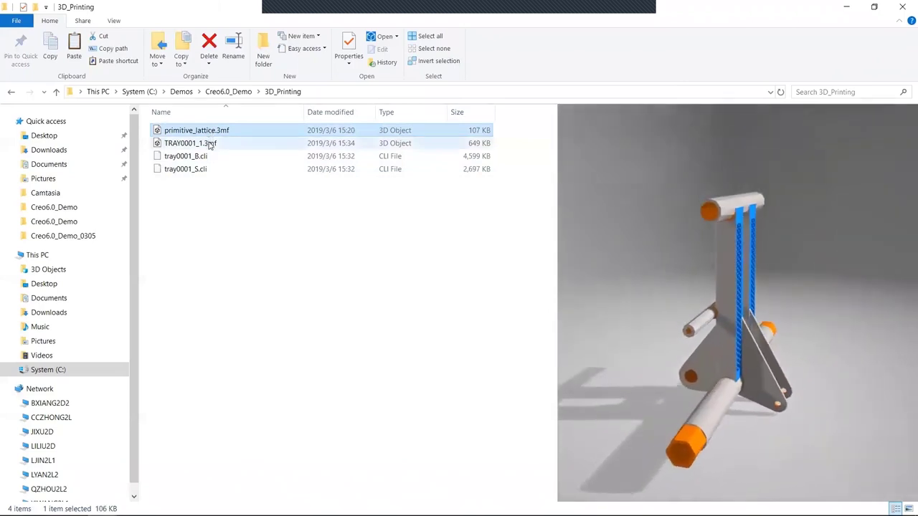
click(210, 144)
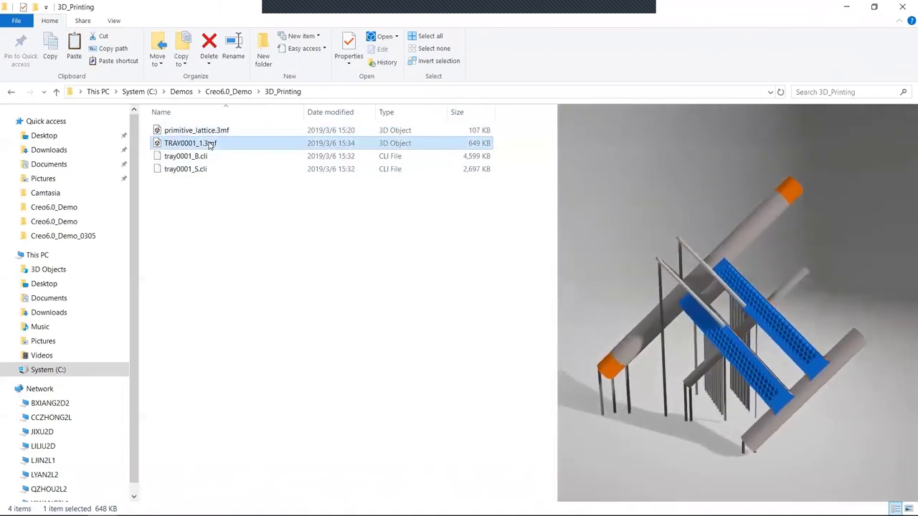